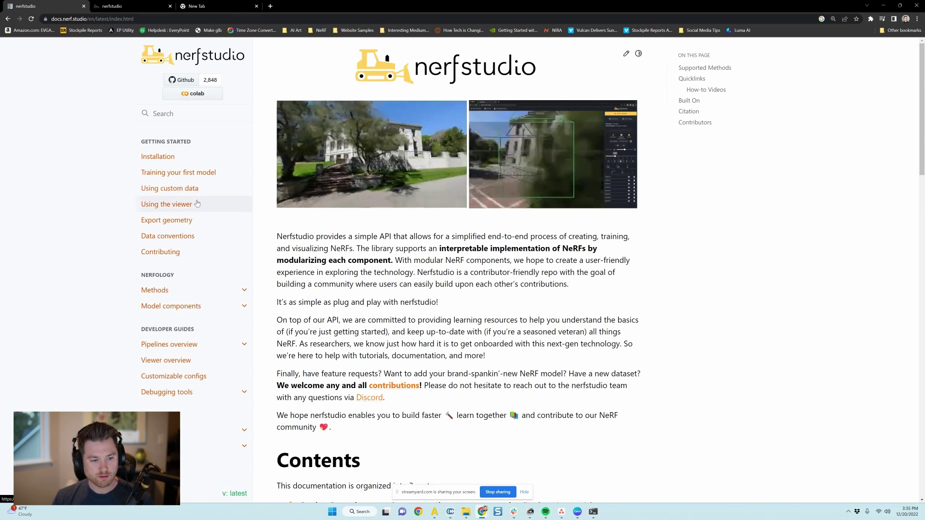
Open the Using custom data guide in the Nerfstudio docs and scroll through it
{"action": "left_click", "coordinate": [195, 195]}
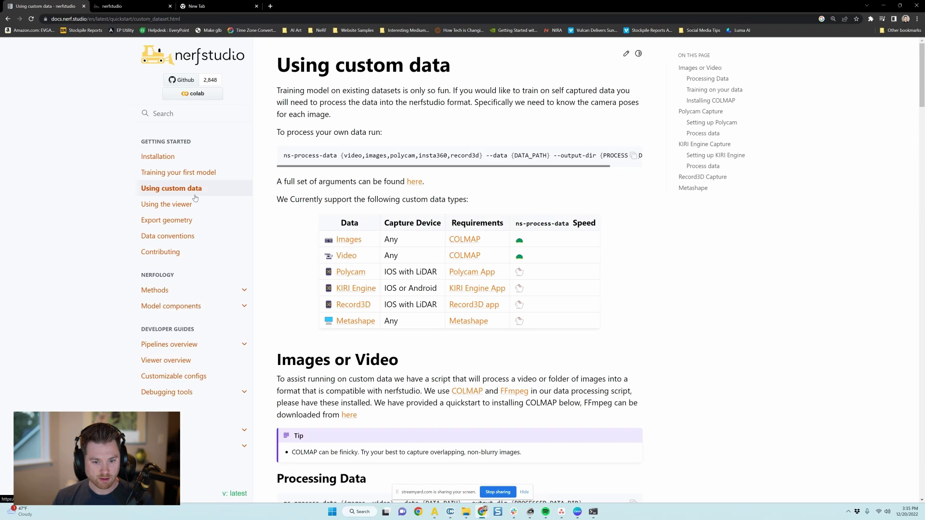
{"action": "scroll", "coordinate": [391, 364], "scroll_direction": "down", "scroll_amount": 2}
{"action": "scroll", "coordinate": [391, 364], "scroll_direction": "down", "scroll_amount": 2}
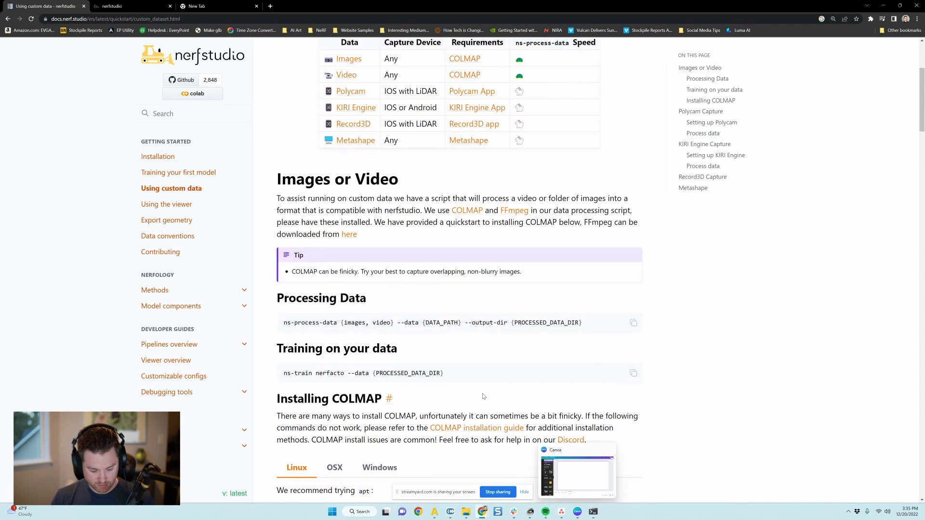
Launch the prompt via a 'cmd' search, run 'conda activate nerfstudio', then cd into nerfstudio
{"action": "key", "text": "super"}
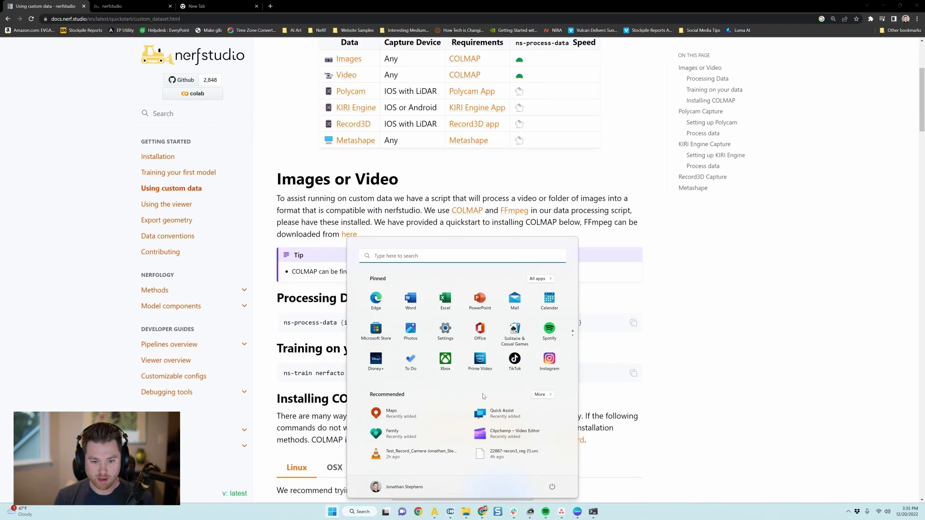
{"action": "type", "text": "cmd"}
{"action": "key", "text": "Return"}
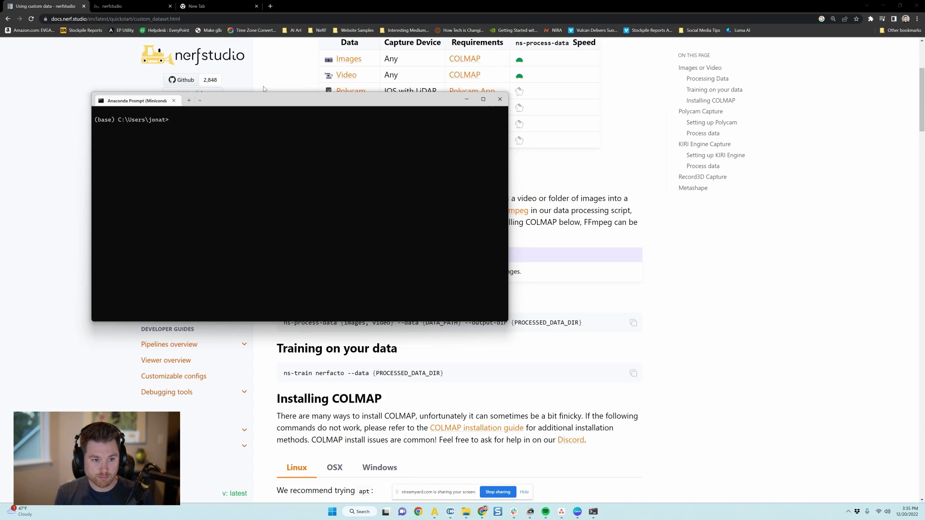
{"action": "type", "text": "conda activate n"}
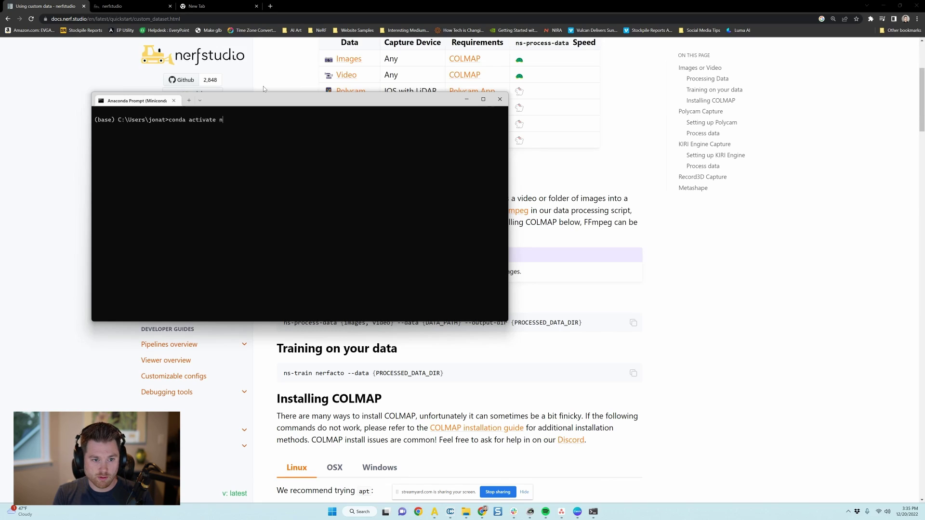
{"action": "type", "text": "erfstudio"}
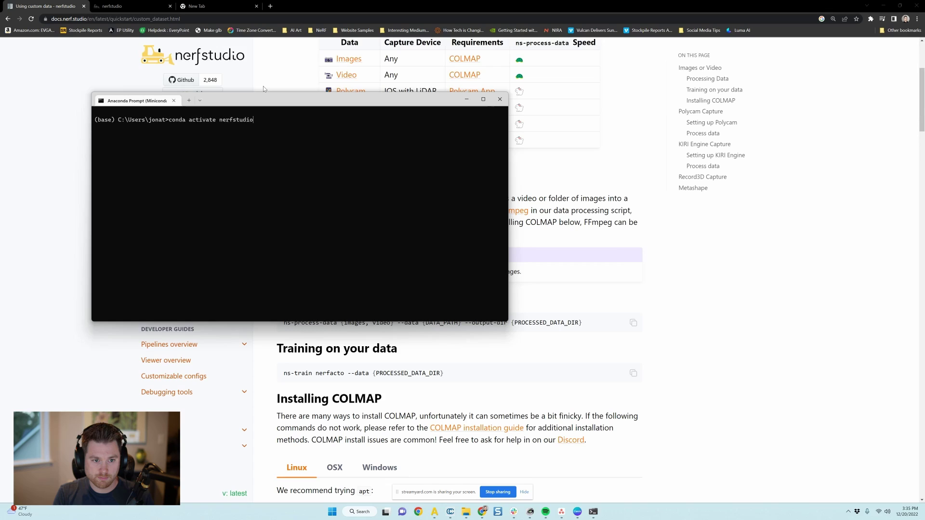
{"action": "key", "text": "Return"}
{"action": "type", "text": "cd"}
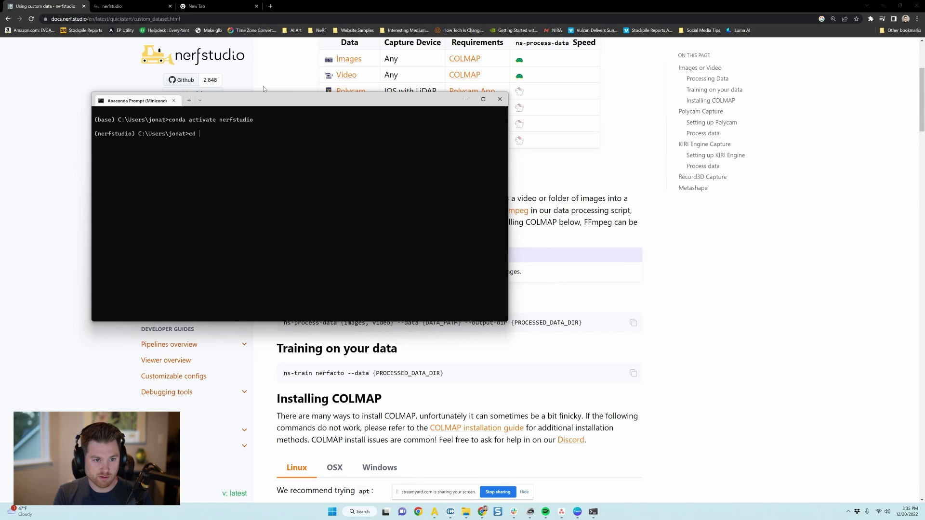
{"action": "type", "text": " ner"}
{"action": "key", "text": "Tab"}
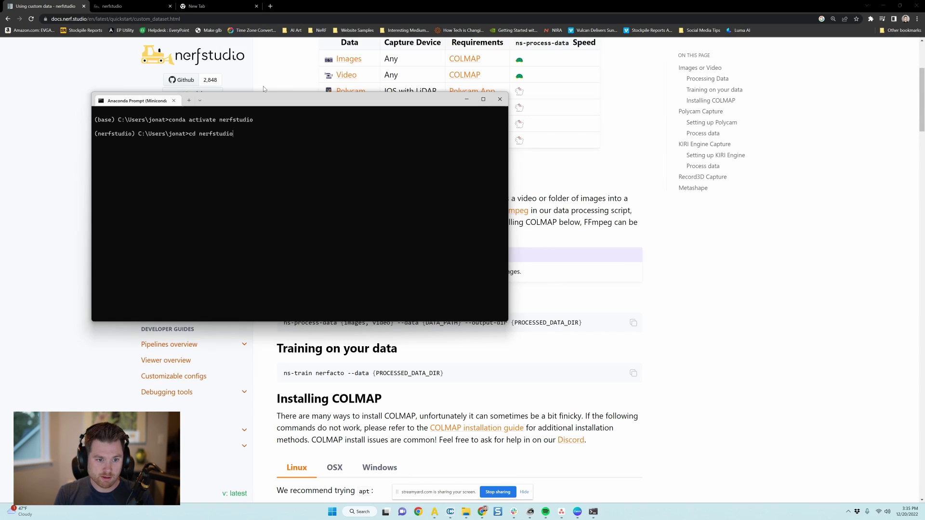
{"action": "key", "text": "Return"}
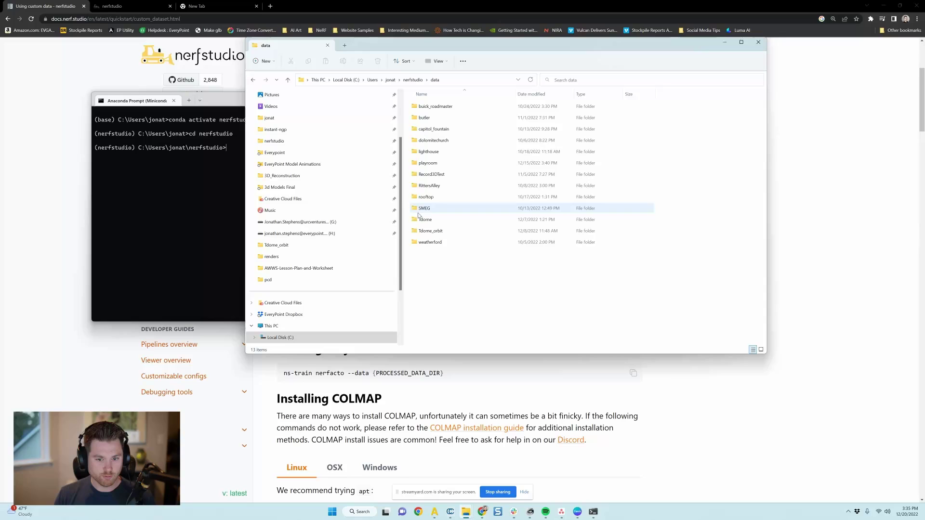
Open data > Tdome > Source and scroll through the 316 DJI drone JPG thumbnails
{"action": "double_click", "coordinate": [453, 222]}
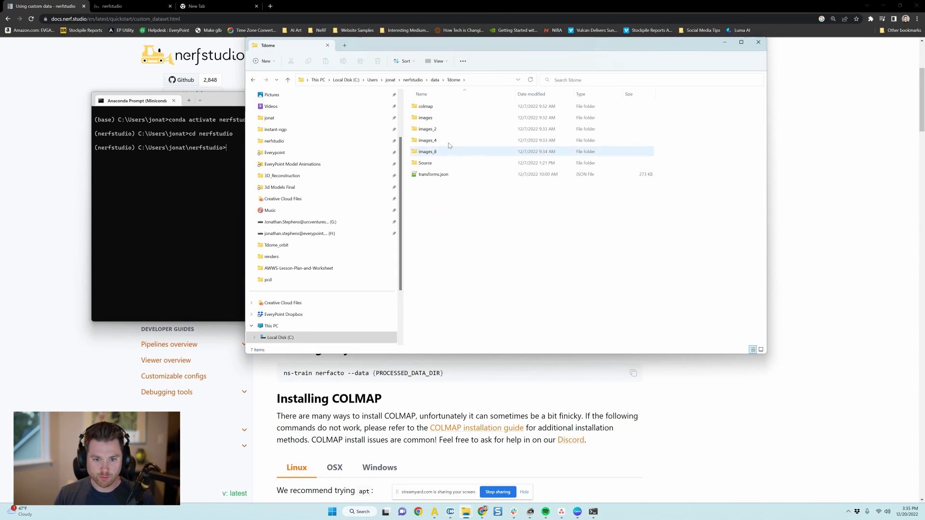
{"action": "double_click", "coordinate": [433, 162]}
{"action": "scroll", "coordinate": [500, 196], "scroll_direction": "down", "scroll_amount": 10}
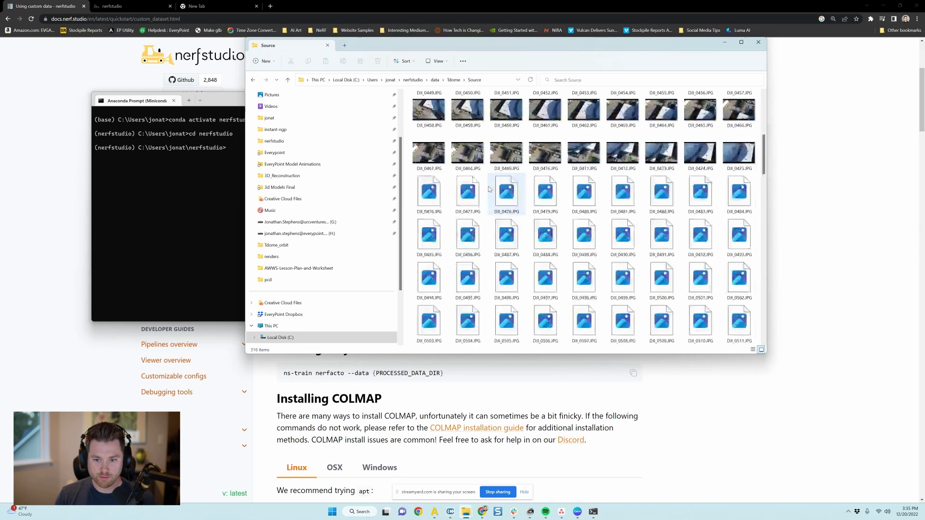
{"action": "scroll", "coordinate": [486, 195], "scroll_direction": "down", "scroll_amount": 9}
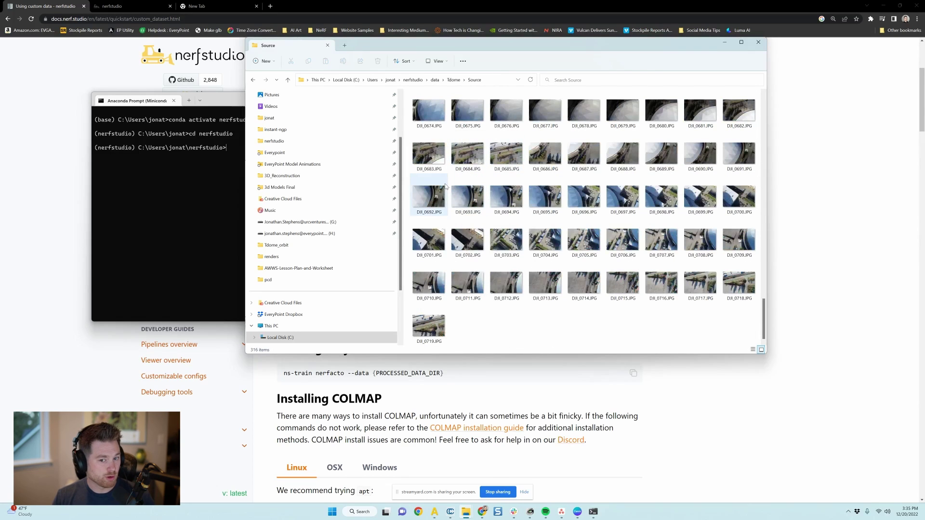
{"action": "scroll", "coordinate": [512, 219], "scroll_direction": "up", "scroll_amount": 3}
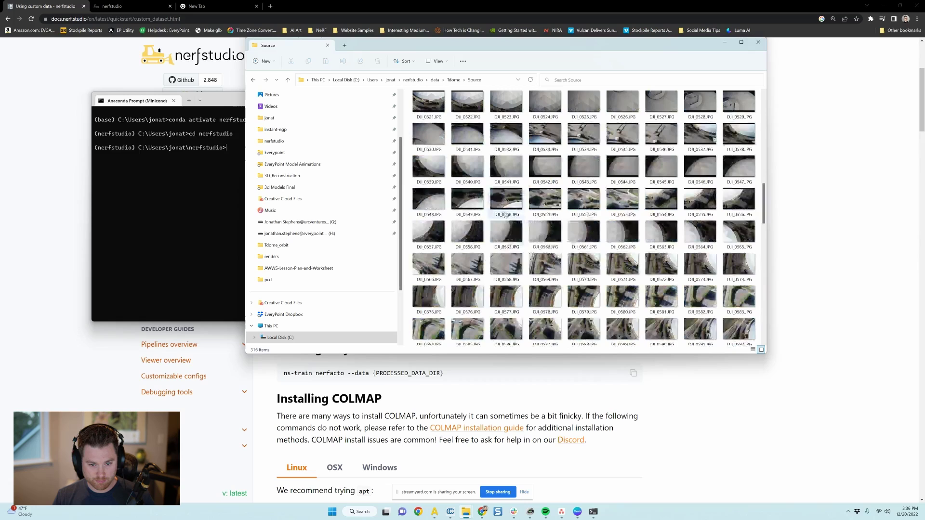
{"action": "scroll", "coordinate": [486, 193], "scroll_direction": "up", "scroll_amount": 15}
{"action": "scroll", "coordinate": [475, 138], "scroll_direction": "up", "scroll_amount": 2}
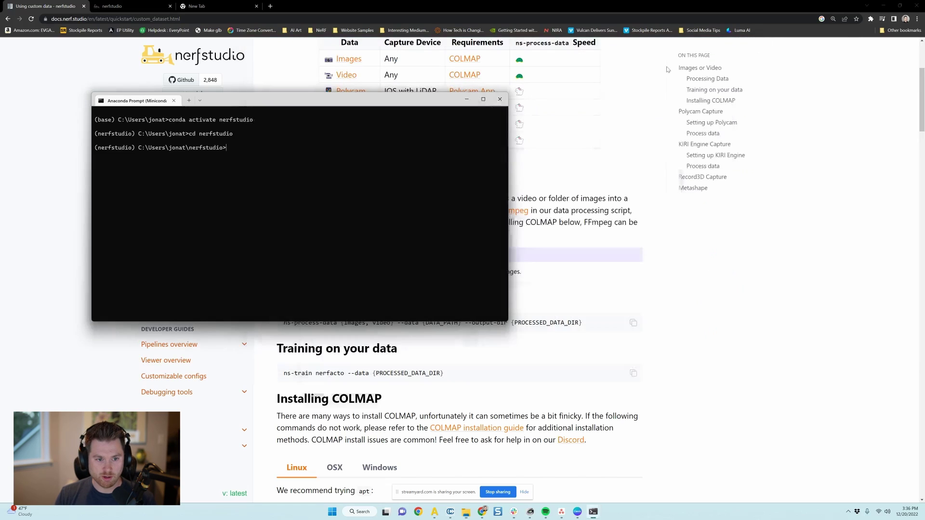
Copy 'ns-process-data' from the docs and paste it at the Anaconda Prompt
{"action": "left_click", "coordinate": [726, 43]}
{"action": "left_click", "coordinate": [791, 290]}
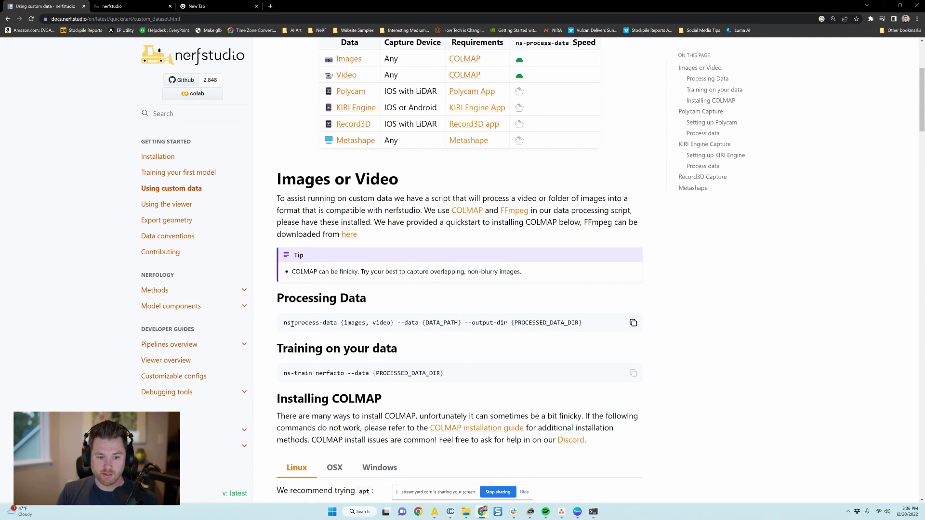
{"action": "left_click_drag", "start_coordinate": [284, 323], "coordinate": [340, 325]}
{"action": "key", "text": "ctrl+c"}
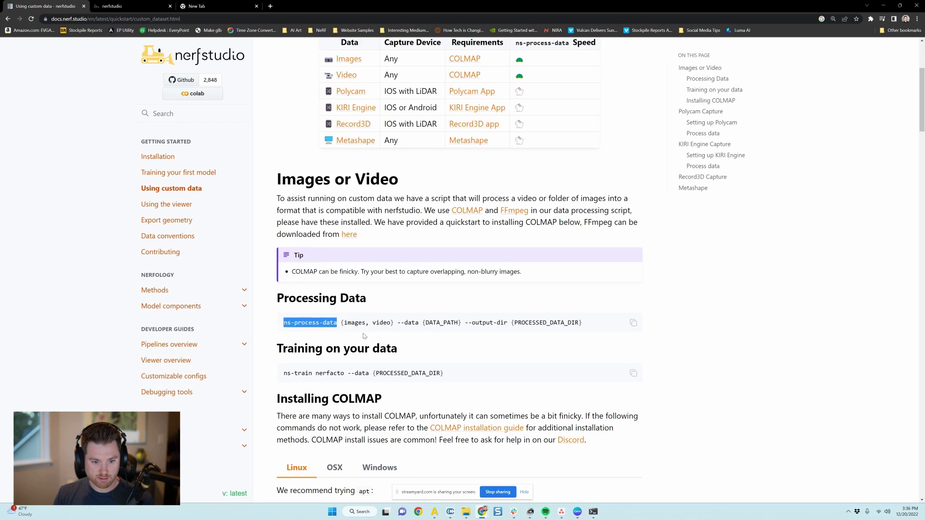
{"action": "key", "text": "alt+Tab"}
{"action": "key", "text": "ctrl+v"}
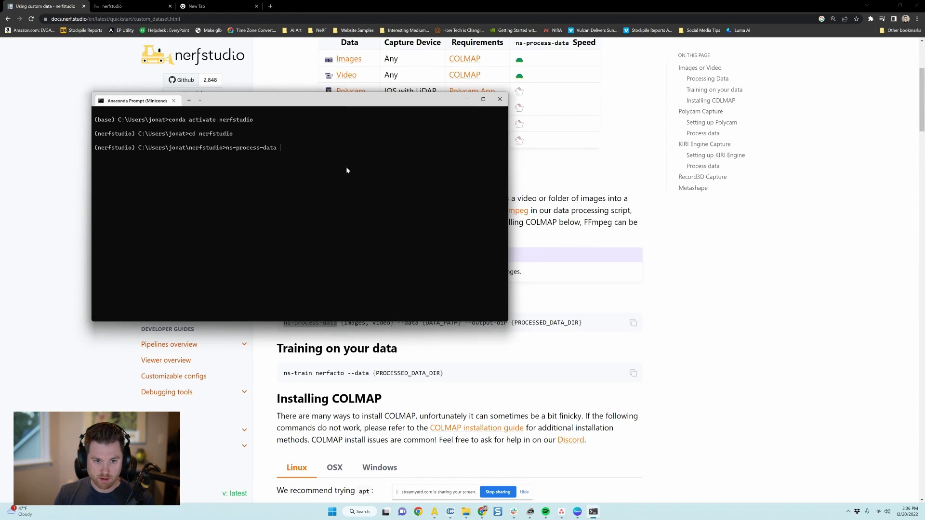
Add the 'images --data data/tdome/source' and '--out-dir data/tdome' arguments to the command
{"action": "left_click_drag", "start_coordinate": [345, 101], "coordinate": [289, 31]}
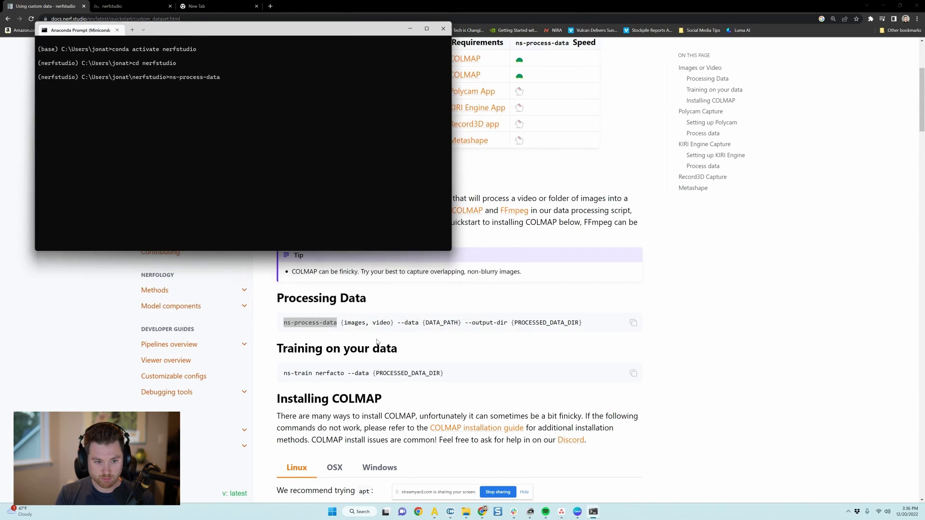
{"action": "type", "text": "images"}
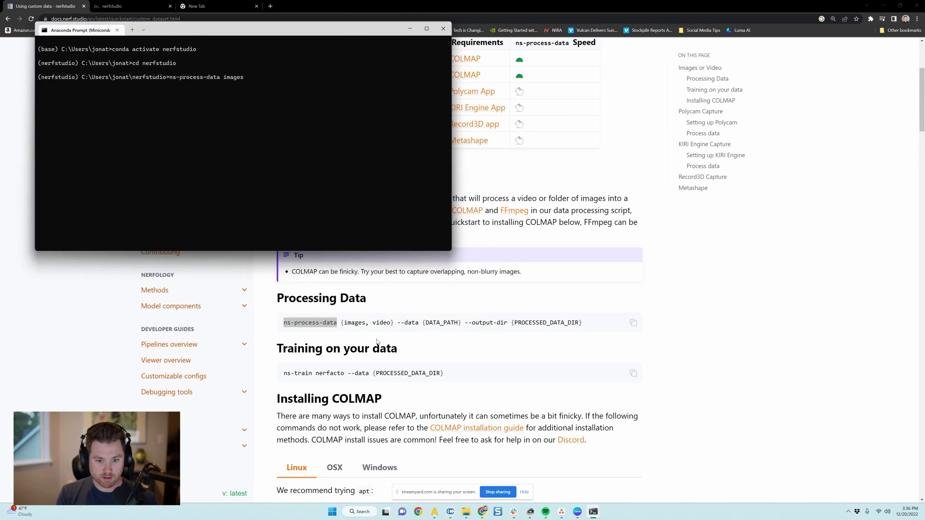
{"action": "type", "text": " --data"}
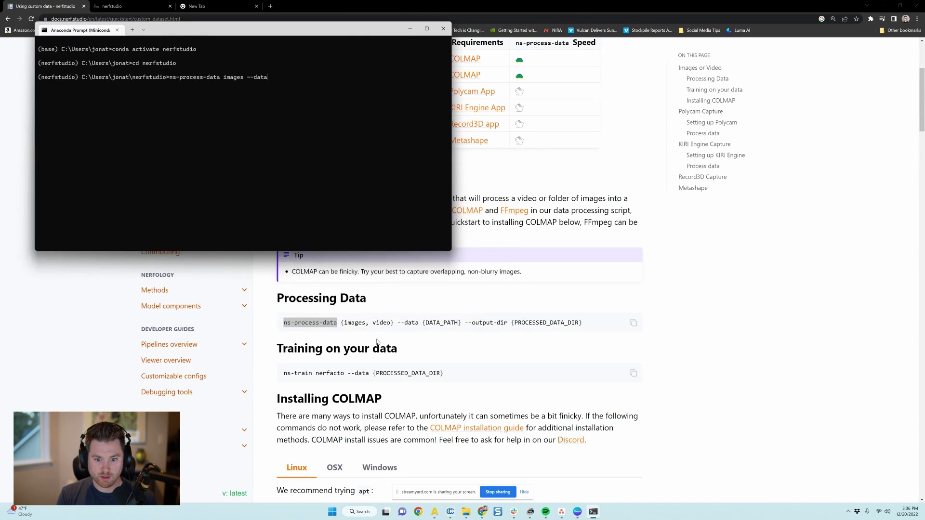
{"action": "type", "text": " data"}
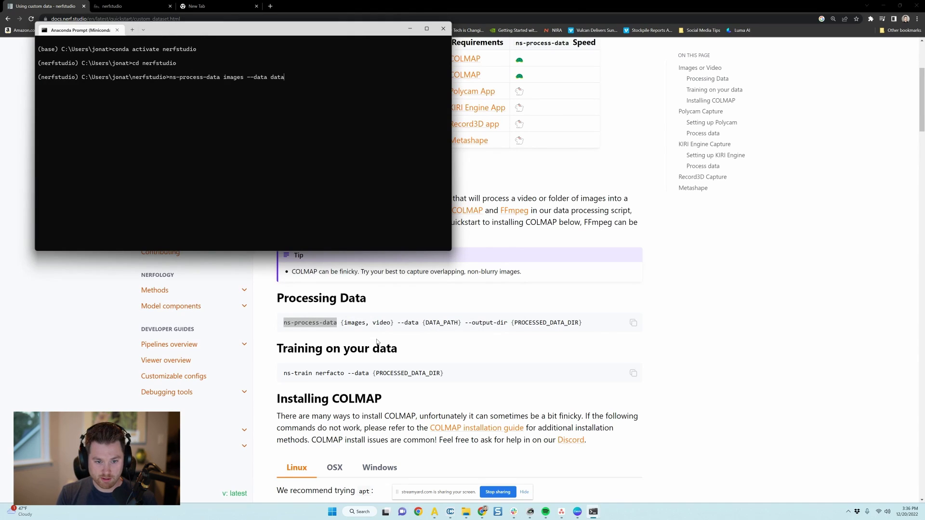
{"action": "type", "text": "/rd"}
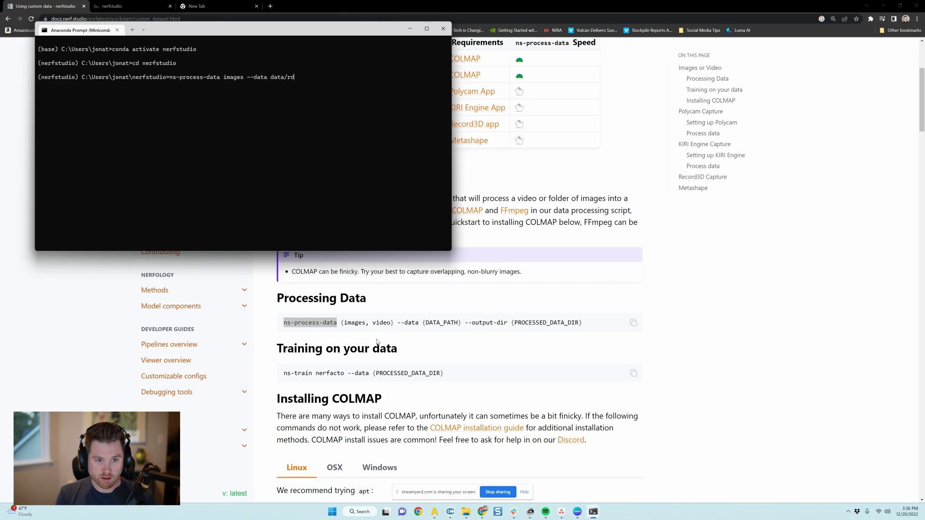
{"action": "key", "text": "BackSpace"}
{"action": "key", "text": "BackSpace"}
{"action": "type", "text": "tdon"}
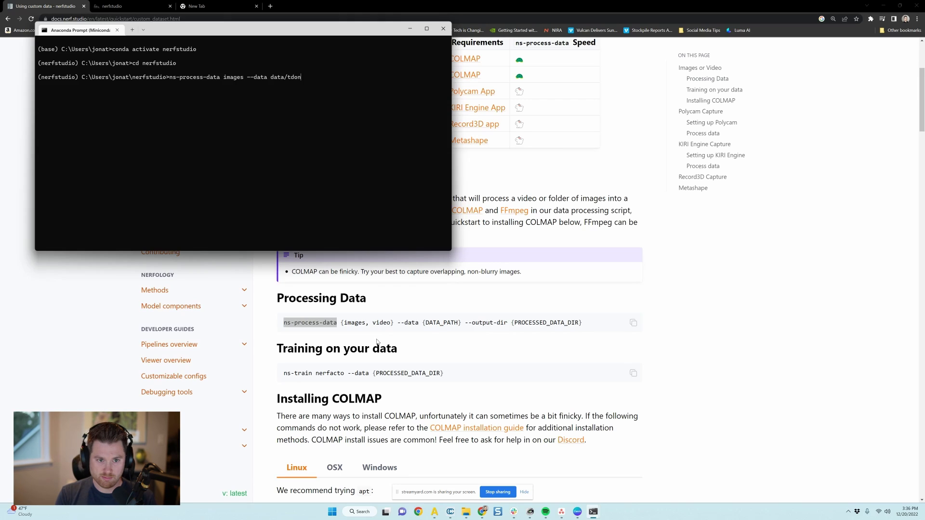
{"action": "key", "text": "BackSpace"}
{"action": "type", "text": "me/source"}
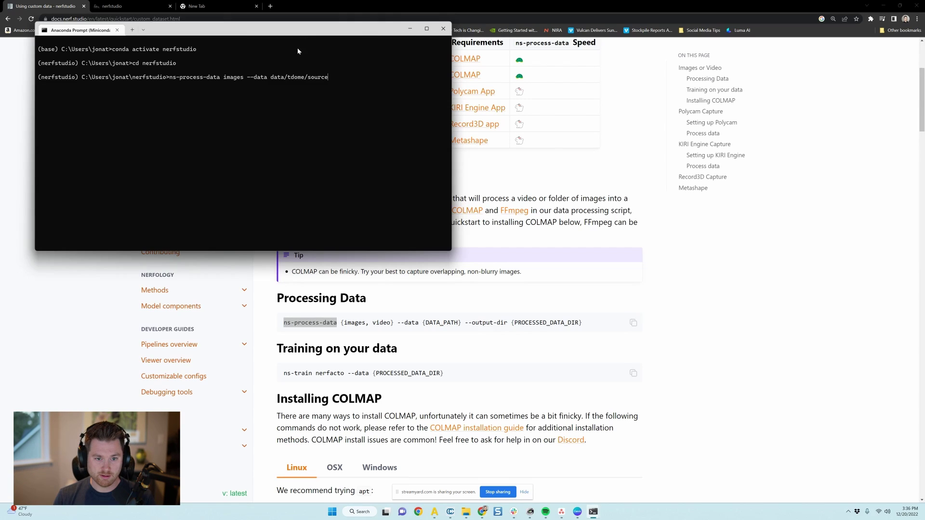
{"action": "type", "text": "--o"}
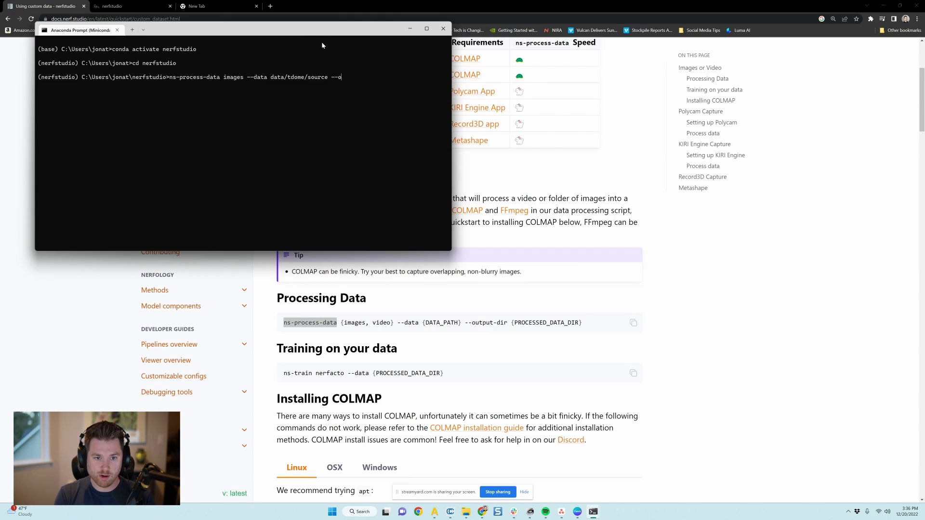
{"action": "type", "text": "ut-di"}
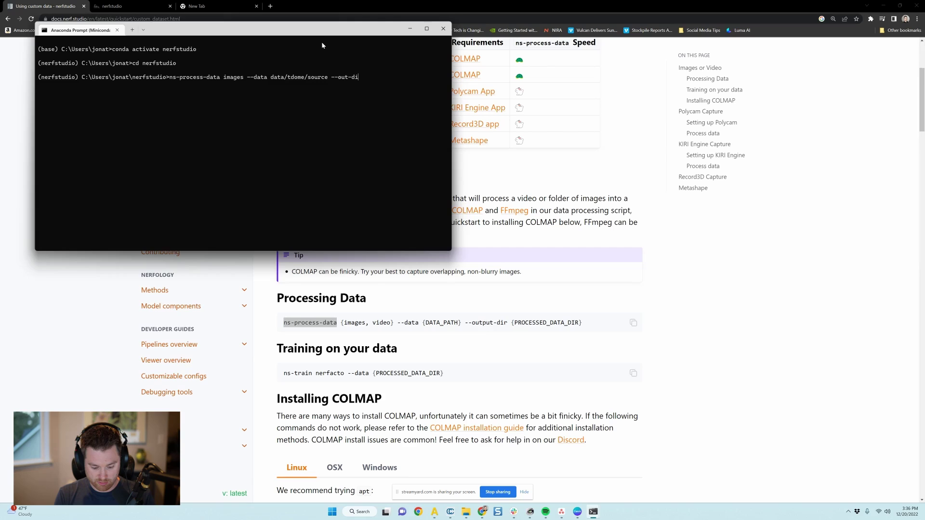
{"action": "type", "text": "r"}
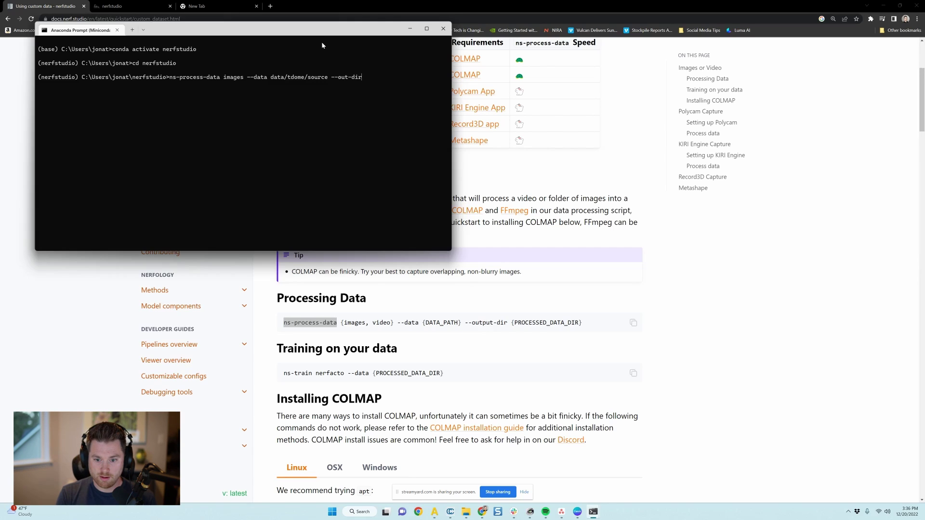
{"action": "type", "text": " data"}
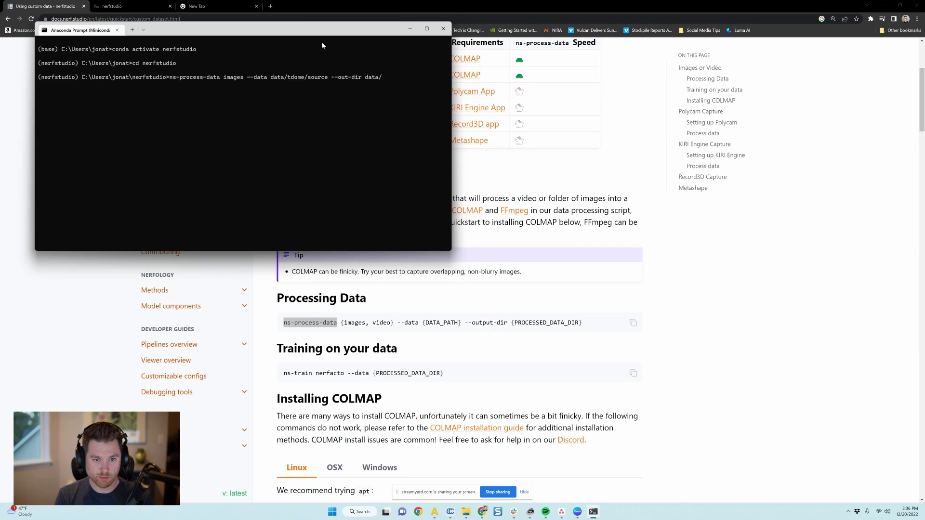
{"action": "type", "text": "/tdome"}
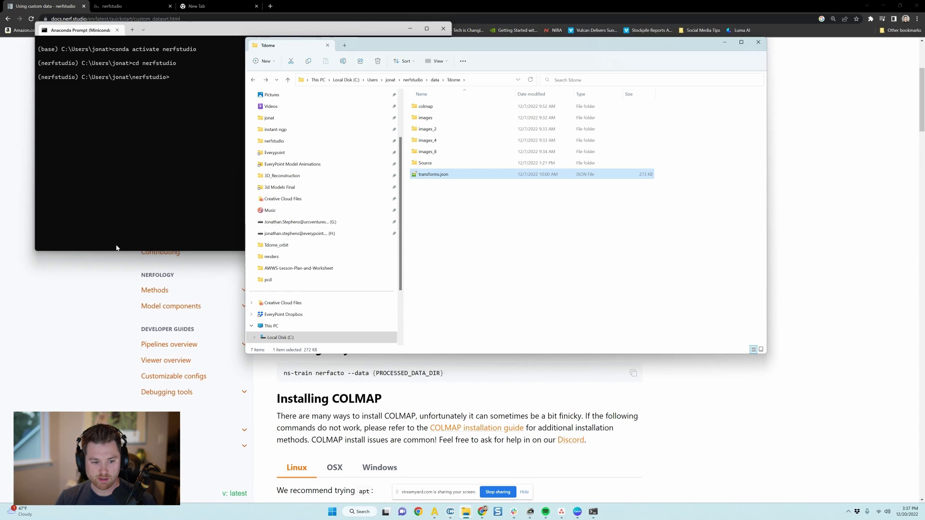
{"action": "left_click", "coordinate": [118, 359]}
{"action": "left_click", "coordinate": [169, 220]}
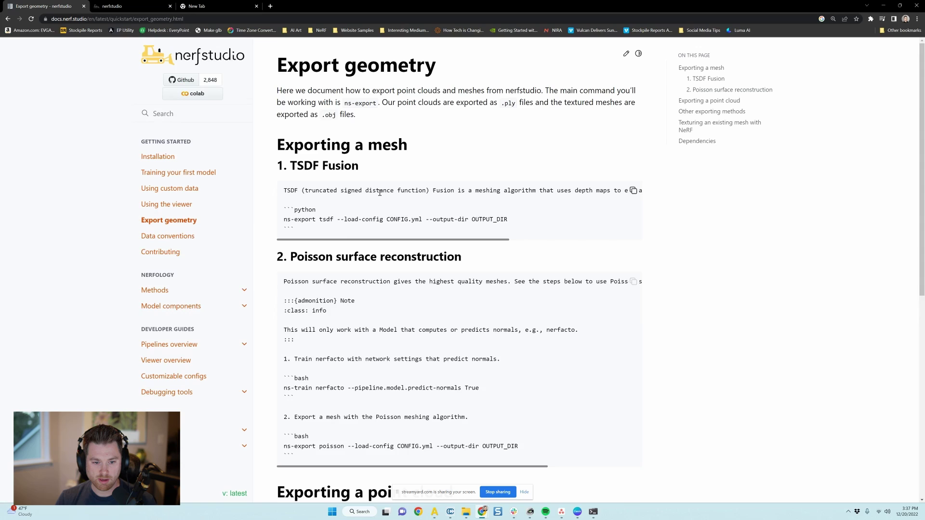
{"action": "scroll", "coordinate": [386, 318], "scroll_direction": "down", "scroll_amount": 5}
{"action": "scroll", "coordinate": [342, 352], "scroll_direction": "up", "scroll_amount": 4}
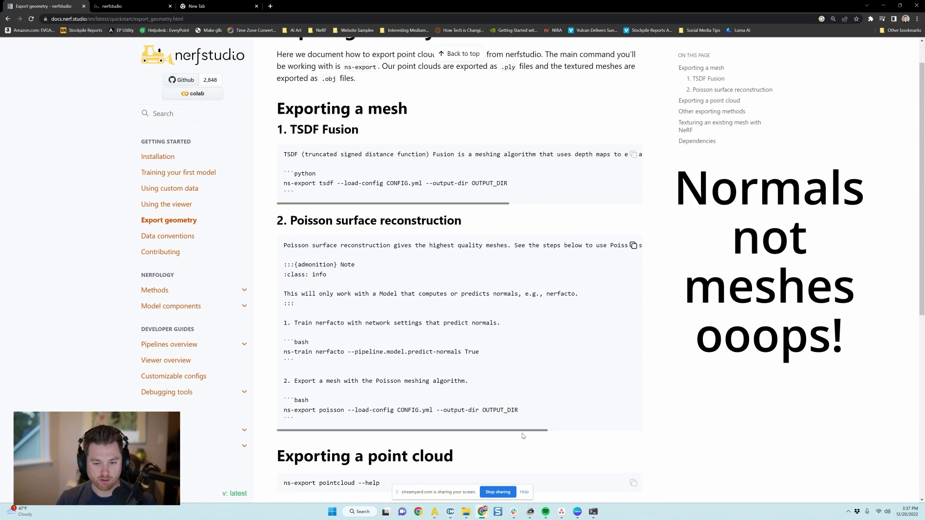
{"action": "scroll", "coordinate": [528, 430], "scroll_direction": "up", "scroll_amount": 1}
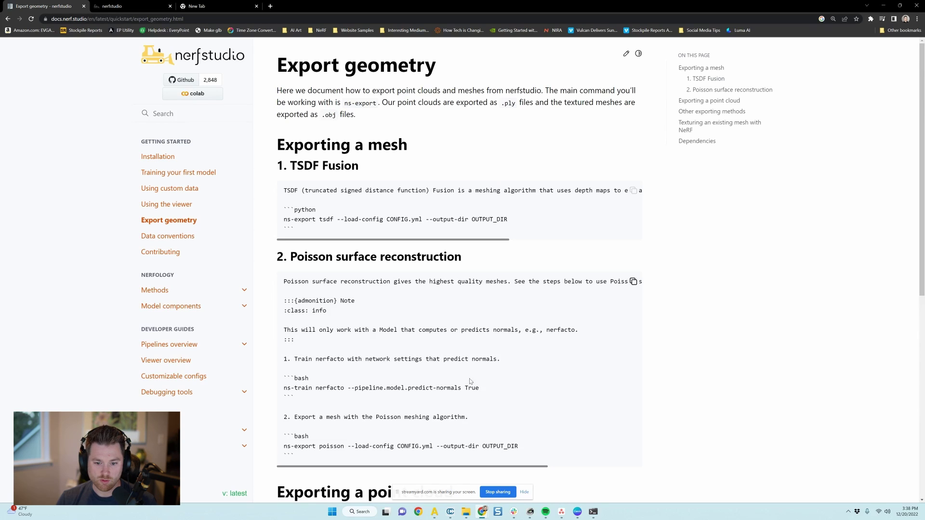
Paste the docs' 'ns-train nerfacto --pipeline.model.predict-normals True' line into the idle prompt
{"action": "left_click_drag", "start_coordinate": [492, 393], "coordinate": [282, 389]}
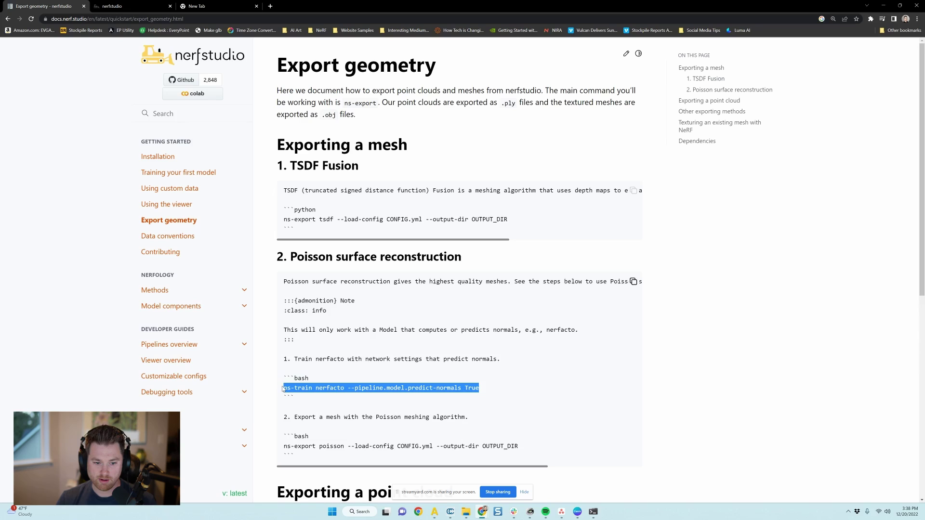
{"action": "left_click", "coordinate": [594, 512]}
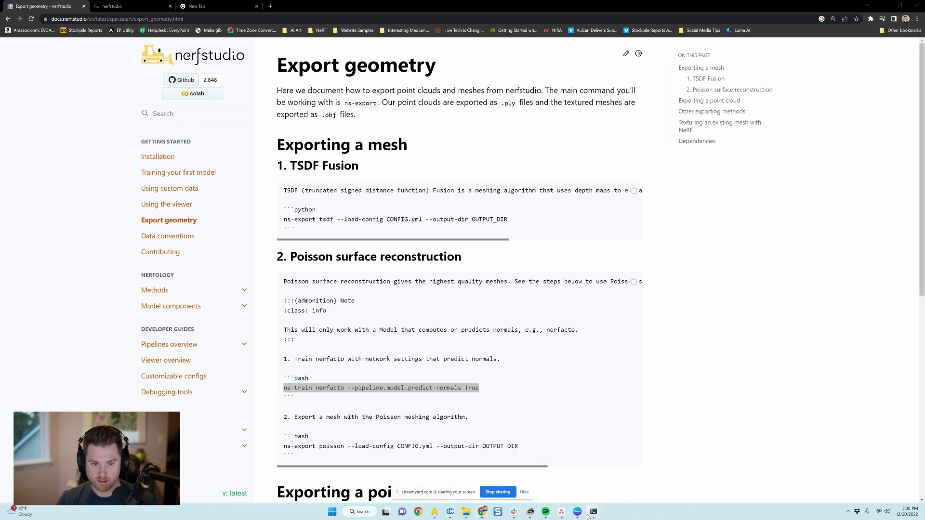
{"action": "left_click", "coordinate": [625, 485]}
{"action": "type", "text": "ns-train nerfacto --pipeline.model.predict-normals True"}
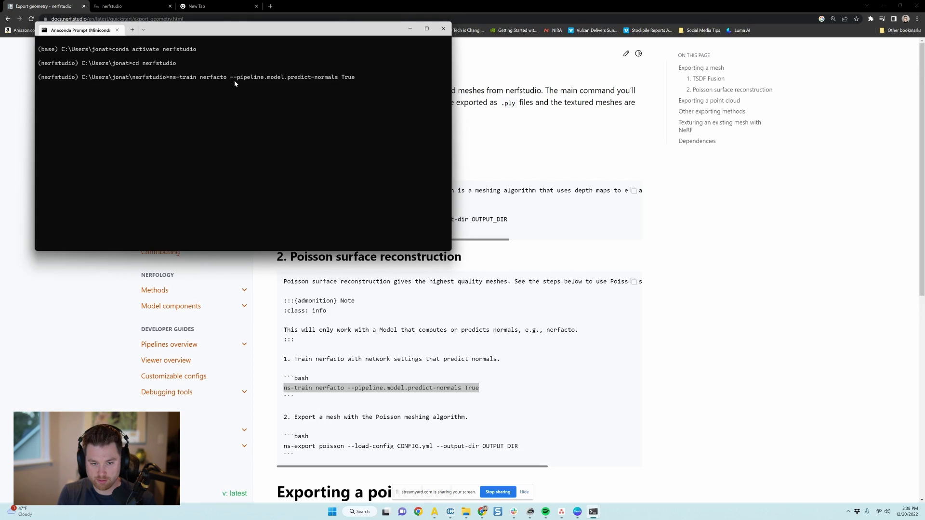
Append '--data data/tdome' and bring up the terminal running training
{"action": "type", "text": "--data data"}
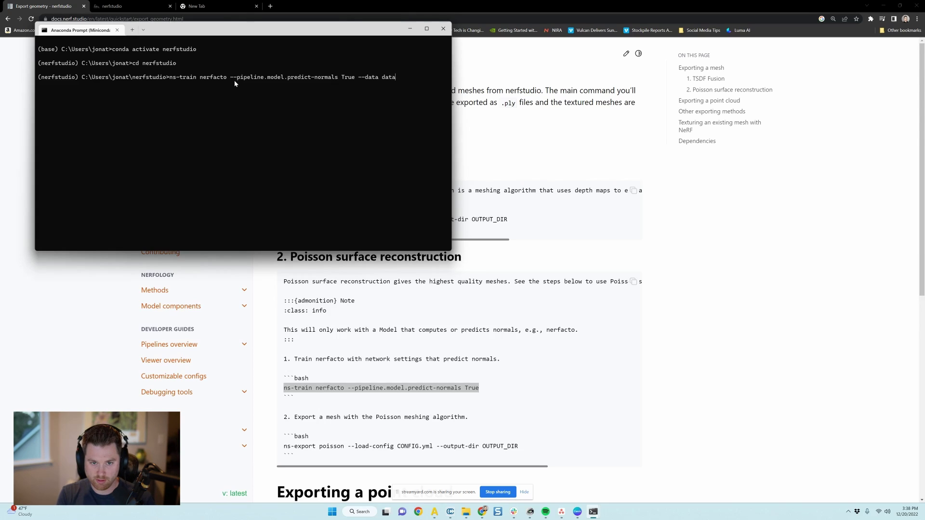
{"action": "type", "text": "/txom"}
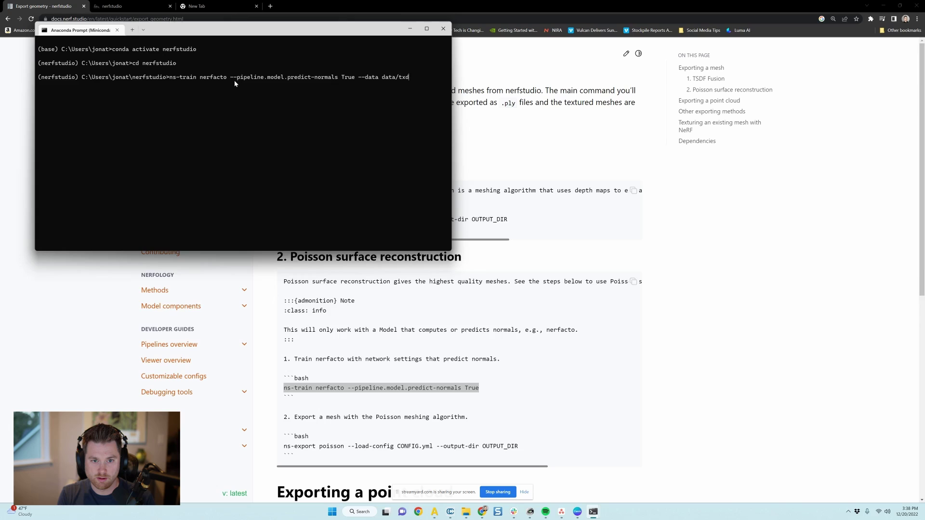
{"action": "type", "text": "ome"}
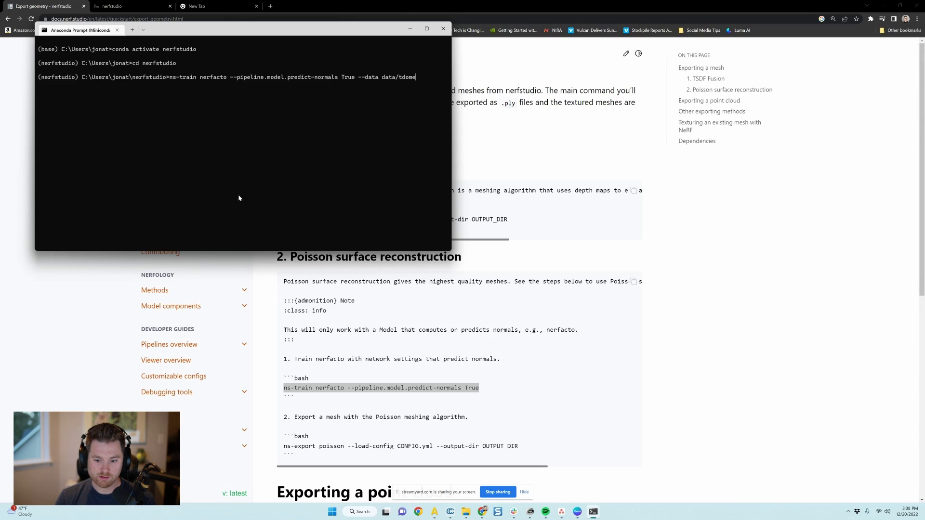
{"action": "mouse_move", "coordinate": [594, 512]}
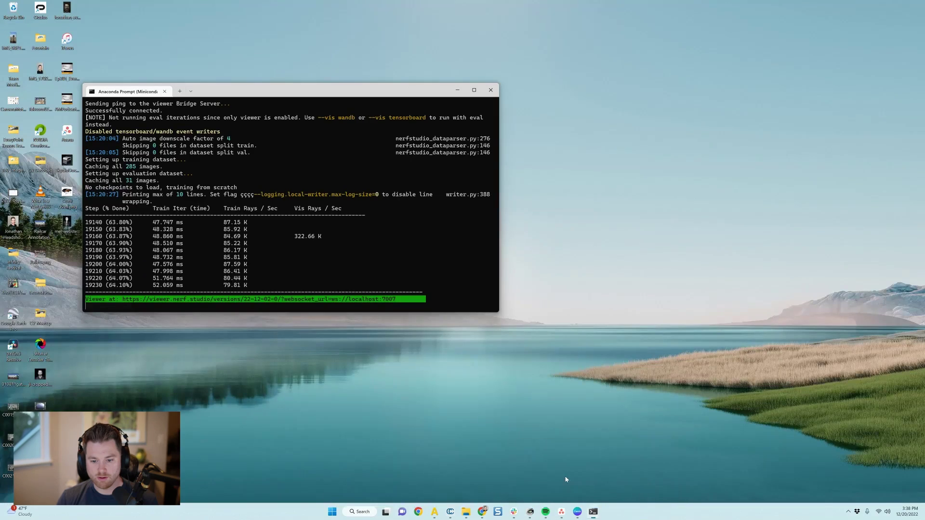
{"action": "left_click", "coordinate": [565, 476]}
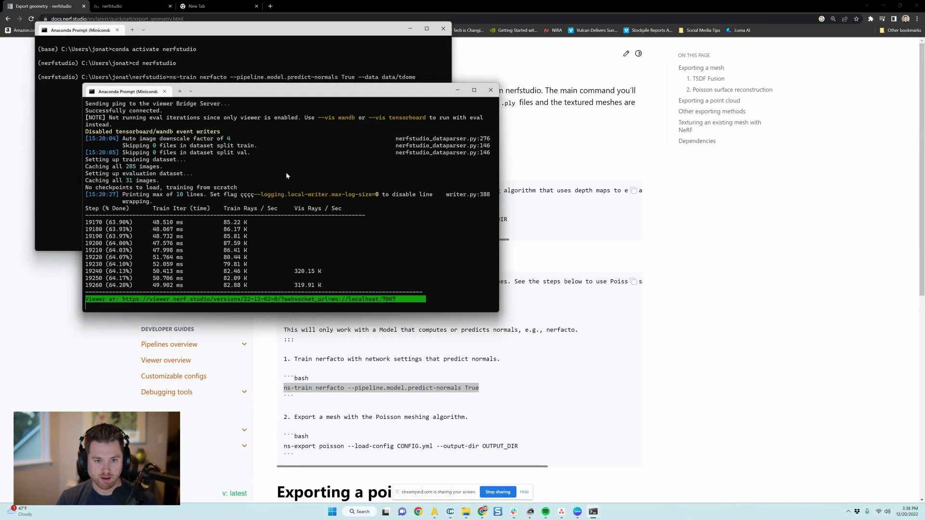
Scroll the maximized training terminal back up to the ns-train command and Config printout
{"action": "scroll", "coordinate": [287, 176], "scroll_direction": "up", "scroll_amount": 15}
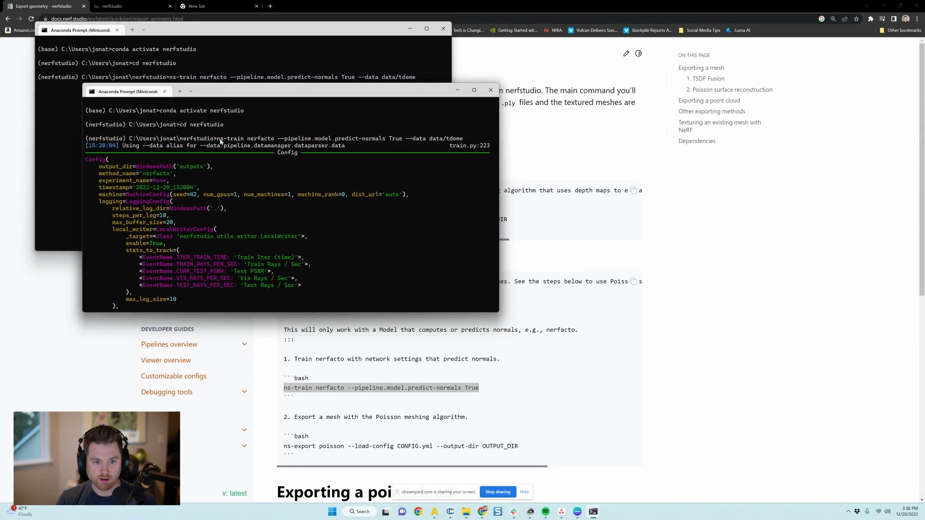
{"action": "scroll", "coordinate": [234, 142], "scroll_direction": "up", "scroll_amount": 3, "text": "ctrl"}
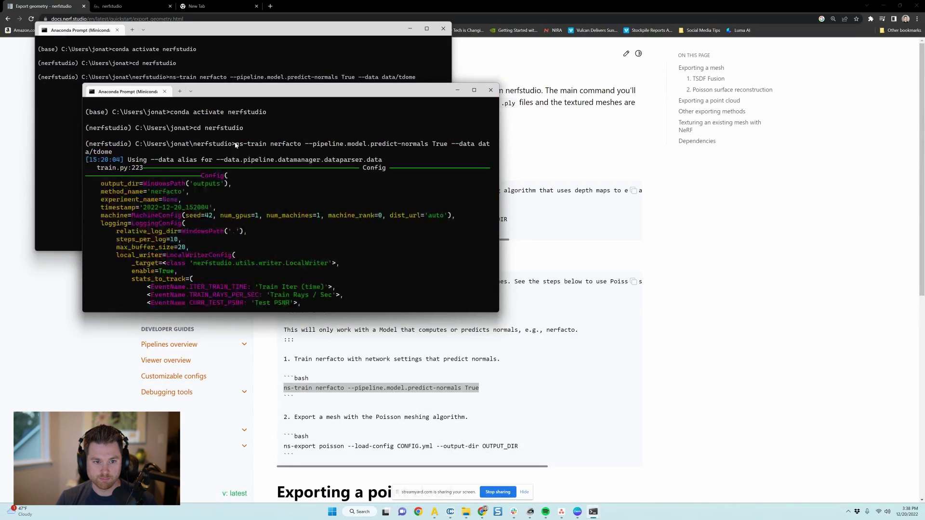
{"action": "left_click", "coordinate": [474, 90]}
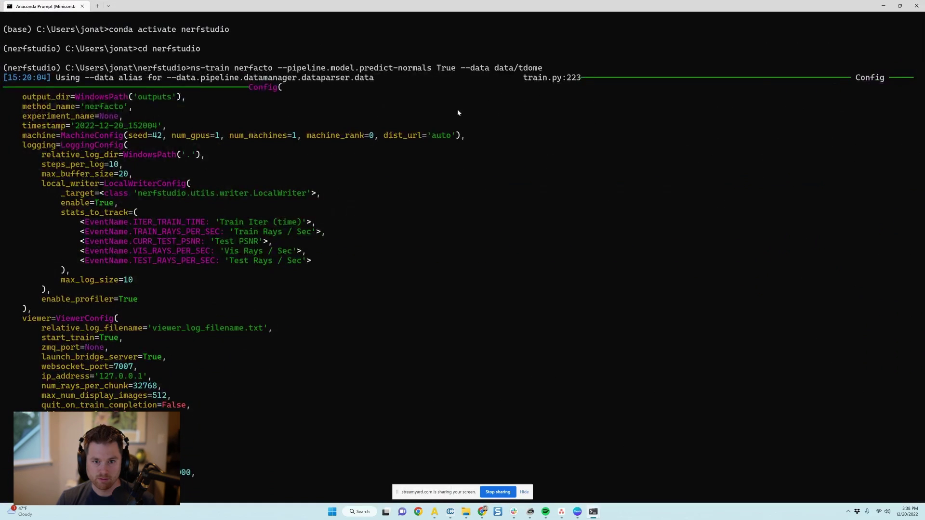
{"action": "scroll", "coordinate": [458, 109], "scroll_direction": "up", "scroll_amount": 4, "text": "ctrl"}
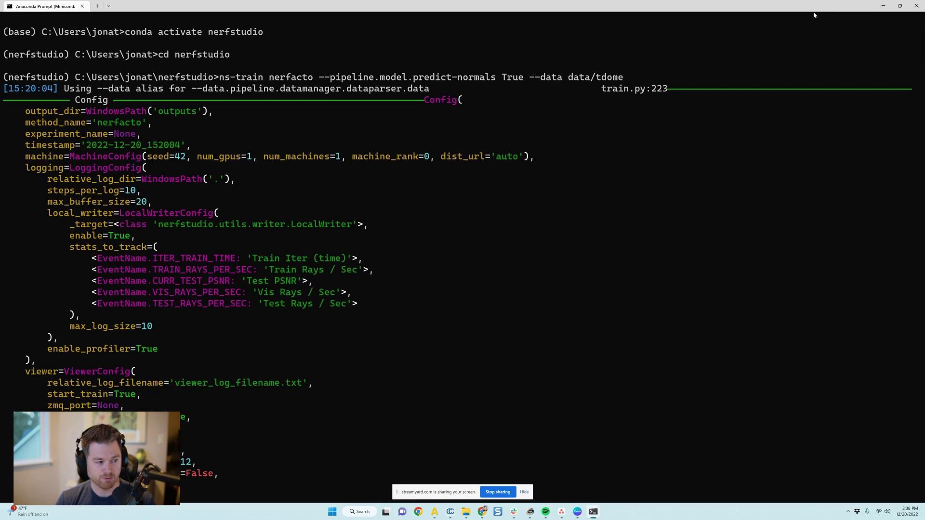
Restore and narrow the terminal, scroll the log to the 'Viewer at' link, then switch to the viewer tab
{"action": "left_click", "coordinate": [900, 6]}
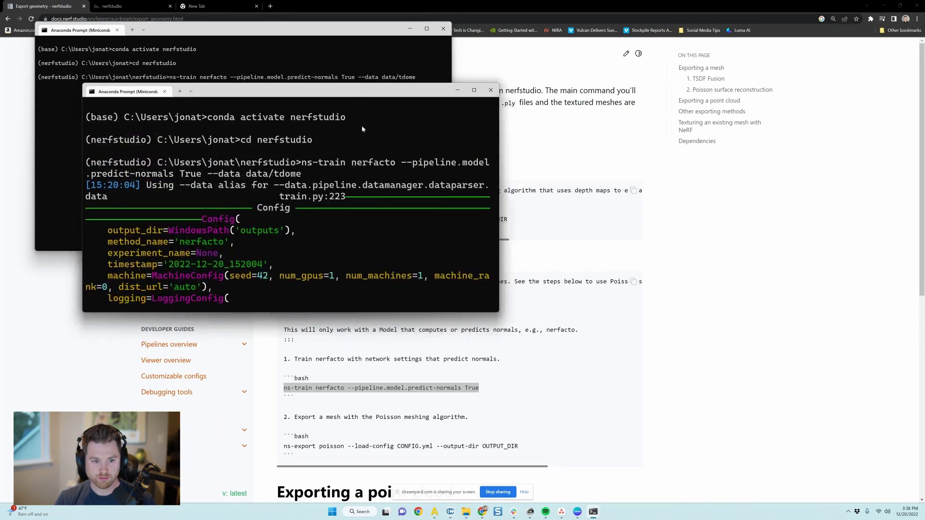
{"action": "scroll", "coordinate": [367, 166], "scroll_direction": "down", "scroll_amount": 4, "text": "ctrl"}
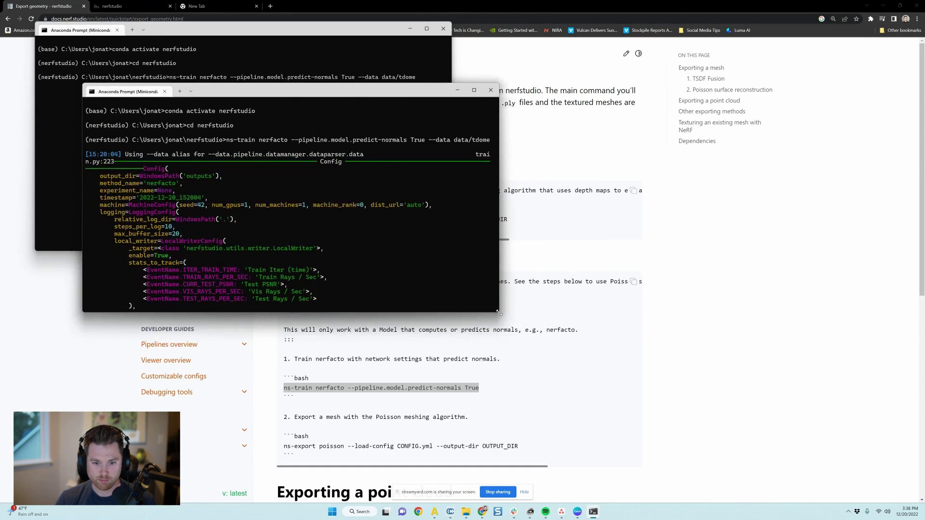
{"action": "left_click_drag", "start_coordinate": [499, 312], "coordinate": [819, 464]}
{"action": "scroll", "coordinate": [320, 269], "scroll_direction": "down", "scroll_amount": 10}
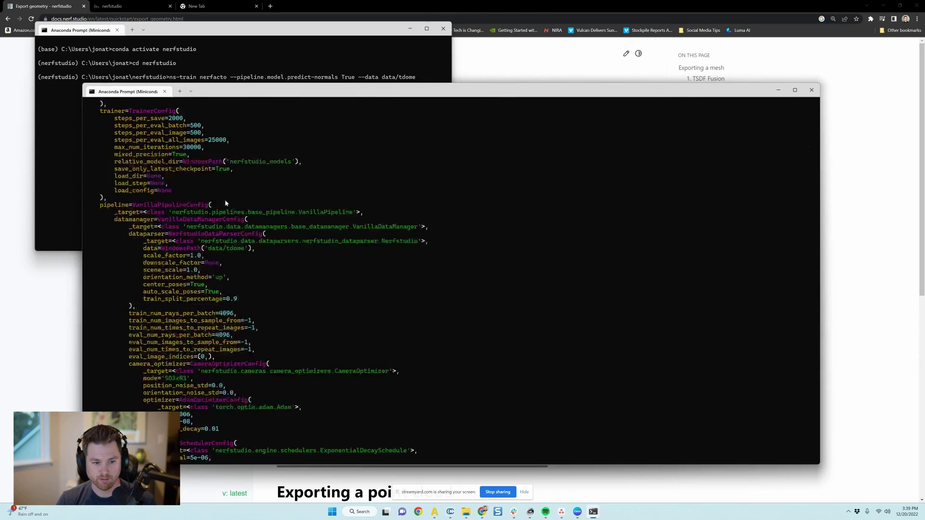
{"action": "scroll", "coordinate": [226, 204], "scroll_direction": "down", "scroll_amount": 15}
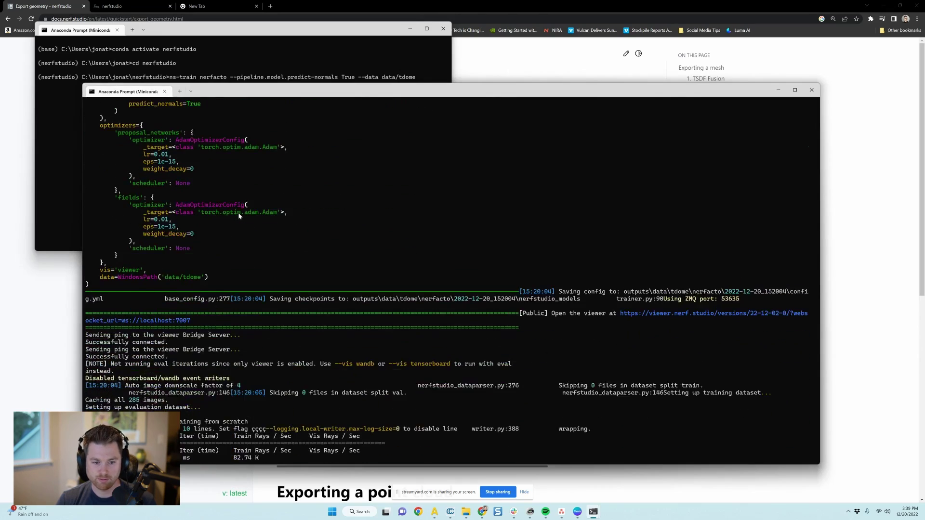
{"action": "scroll", "coordinate": [238, 215], "scroll_direction": "down", "scroll_amount": 4}
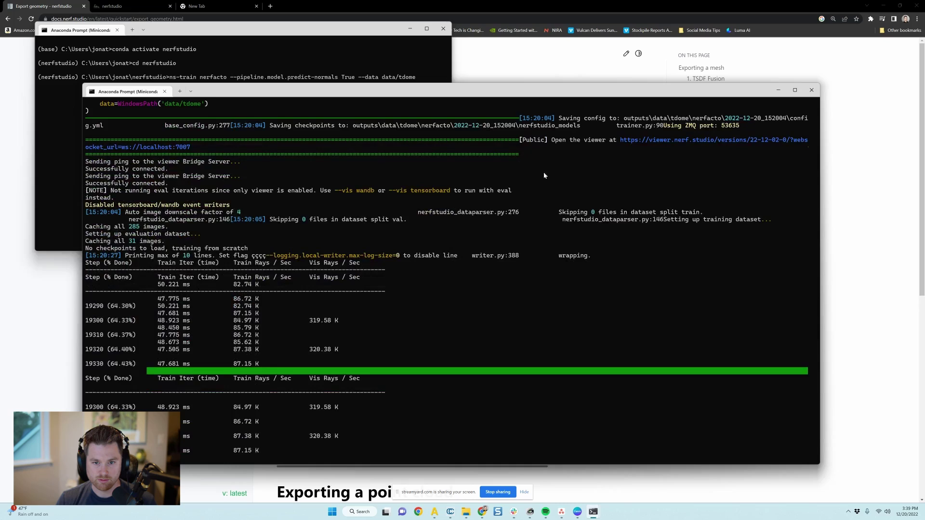
{"action": "scroll", "coordinate": [466, 193], "scroll_direction": "down", "scroll_amount": 12}
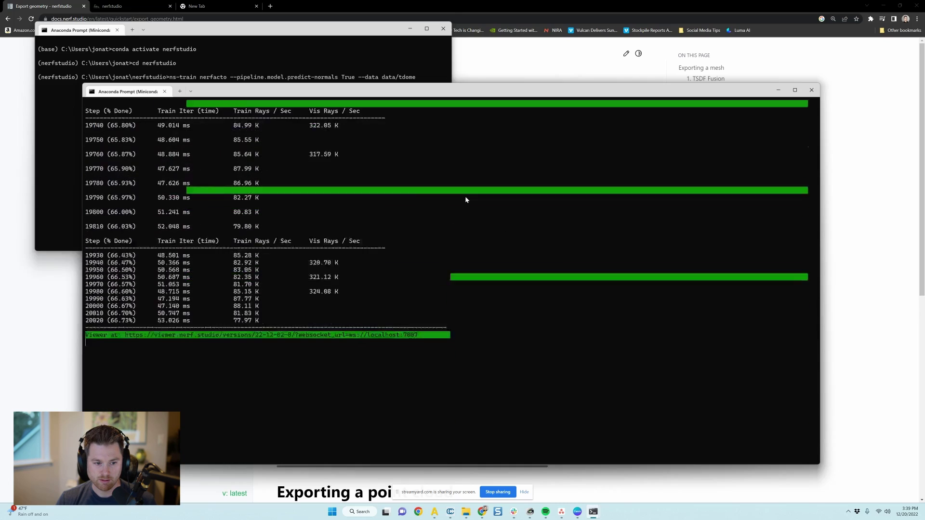
{"action": "scroll", "coordinate": [465, 200], "scroll_direction": "up", "scroll_amount": 15}
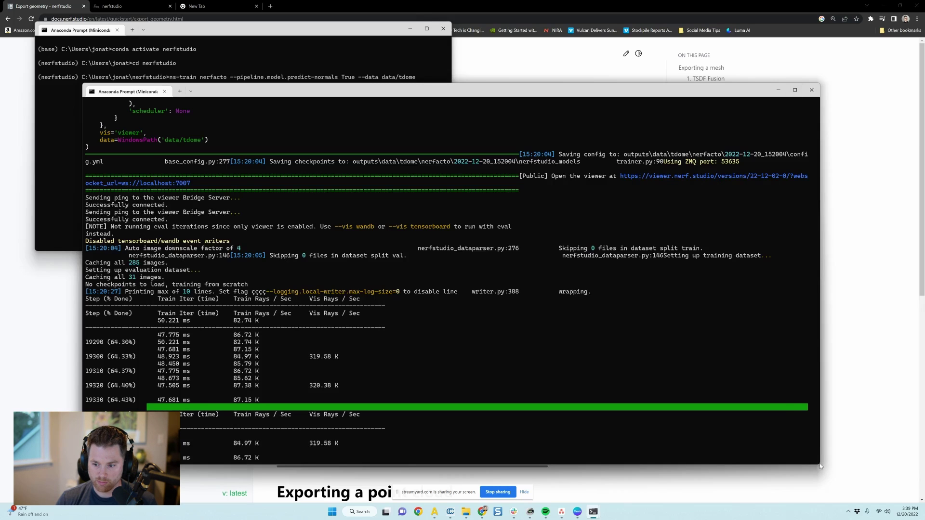
{"action": "left_click_drag", "start_coordinate": [819, 459], "coordinate": [535, 419]}
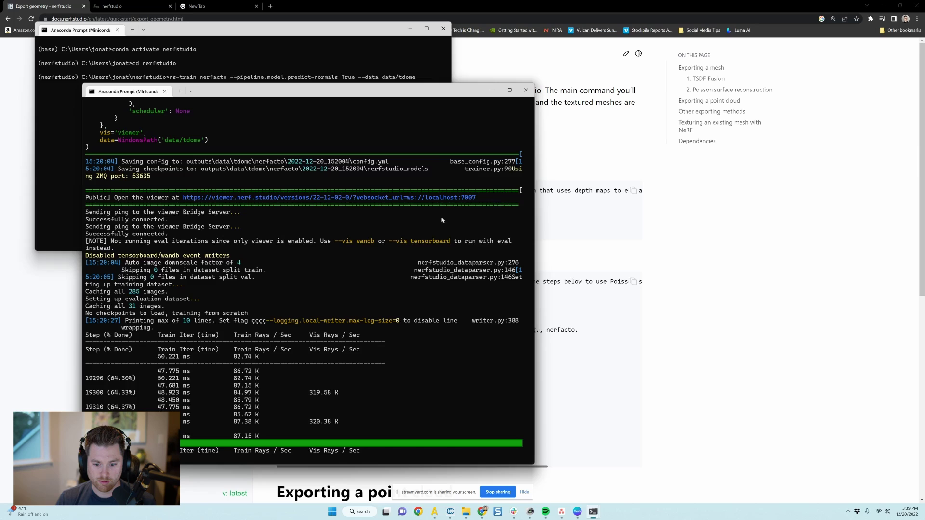
{"action": "left_click", "coordinate": [112, 6]}
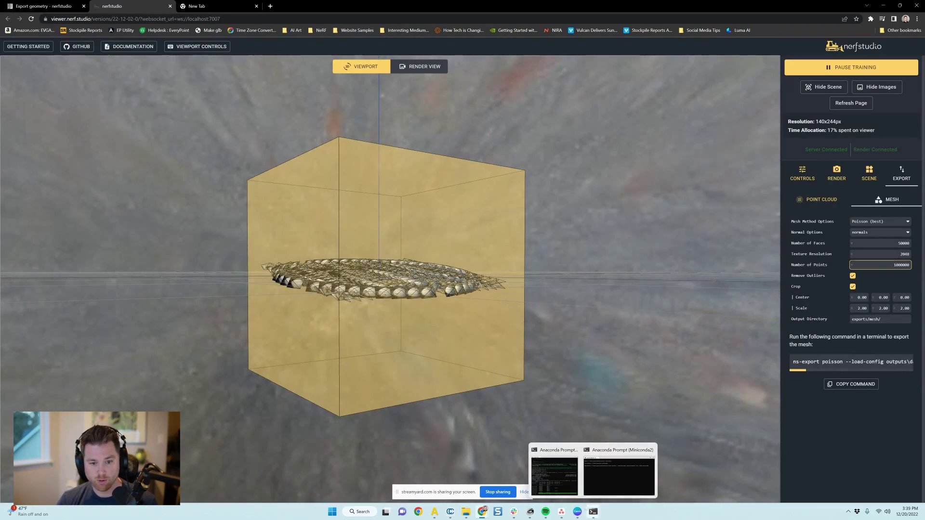
Orbit and zoom around the Tacoma Dome scene and its camera frames, showing the training controls
{"action": "left_click_drag", "start_coordinate": [448, 290], "coordinate": [372, 371]}
{"action": "scroll", "coordinate": [378, 375], "scroll_direction": "up", "scroll_amount": 3}
{"action": "scroll", "coordinate": [378, 375], "scroll_direction": "up", "scroll_amount": 10}
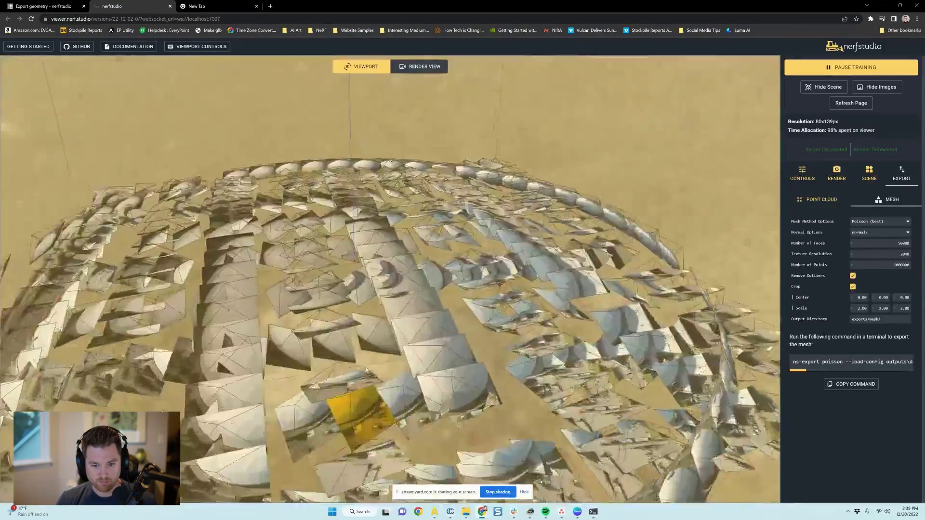
{"action": "scroll", "coordinate": [459, 326], "scroll_direction": "down", "scroll_amount": 8}
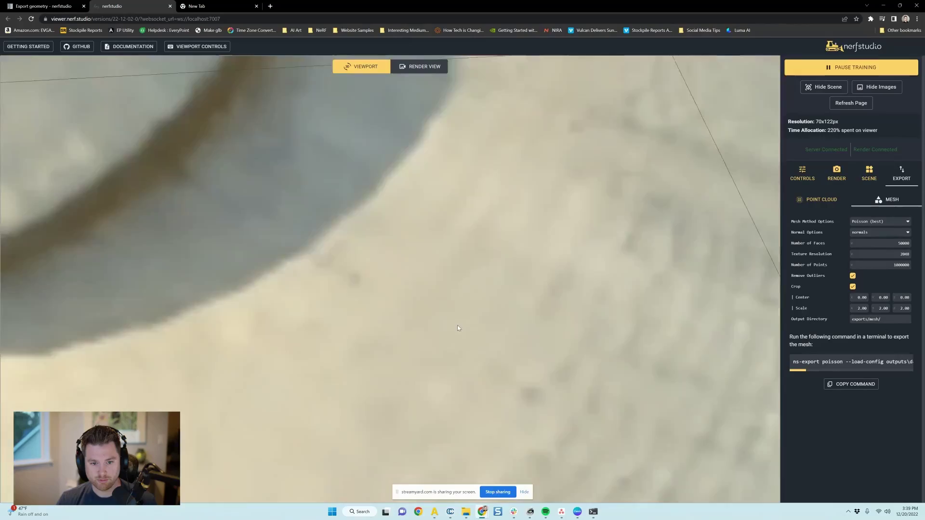
{"action": "scroll", "coordinate": [459, 325], "scroll_direction": "down", "scroll_amount": 5}
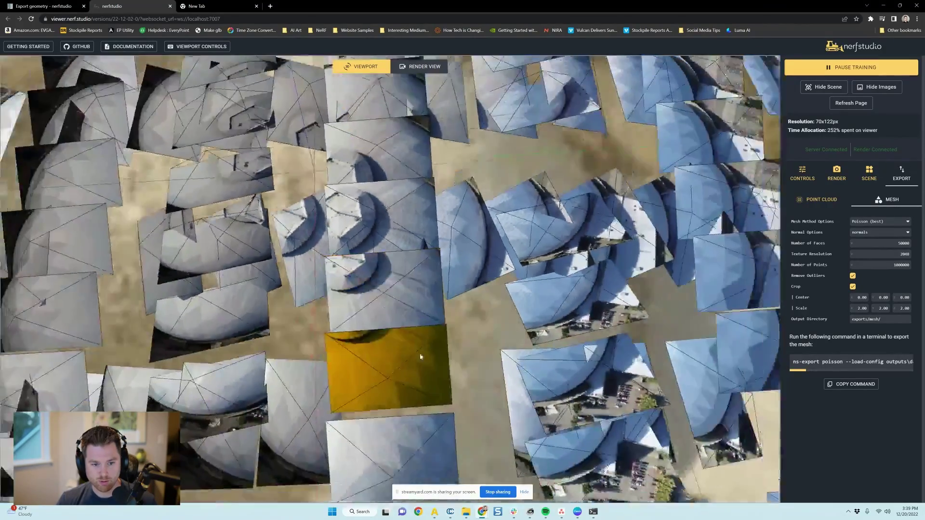
{"action": "left_click_drag", "start_coordinate": [458, 326], "coordinate": [424, 160]}
{"action": "scroll", "coordinate": [424, 160], "scroll_direction": "down", "scroll_amount": 10}
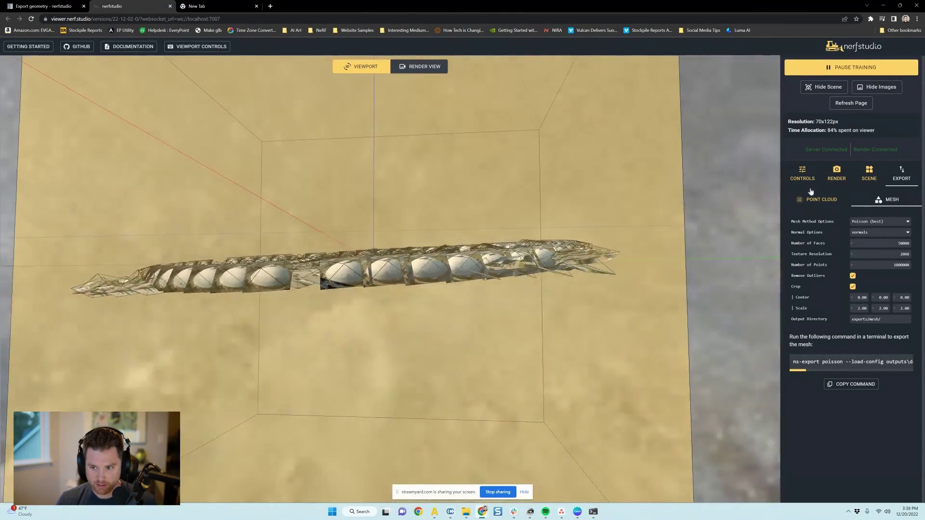
{"action": "left_click", "coordinate": [802, 173]}
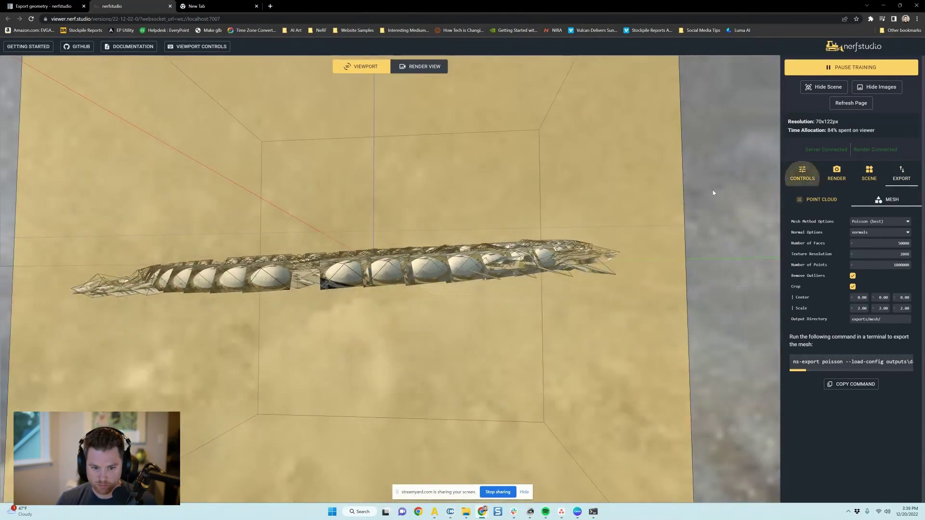
{"action": "left_click_drag", "start_coordinate": [463, 284], "coordinate": [593, 371]}
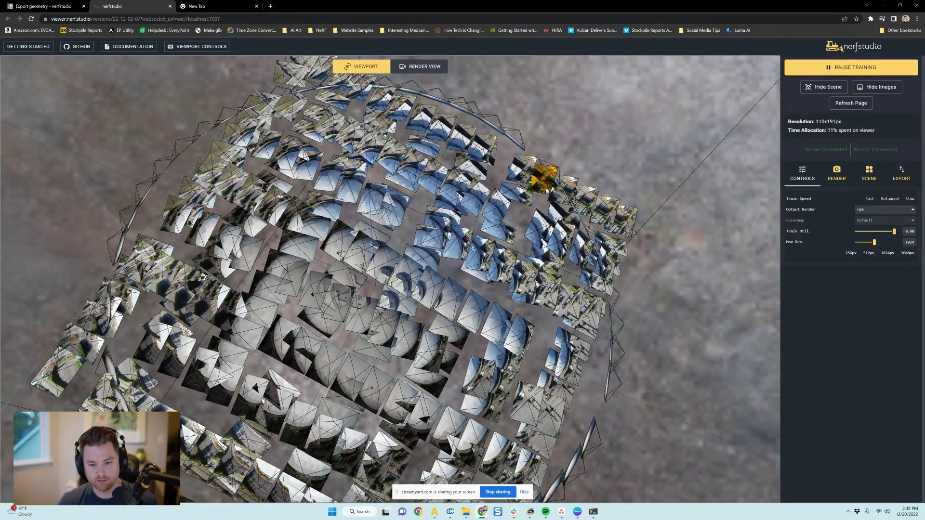
{"action": "left_click_drag", "start_coordinate": [549, 178], "coordinate": [704, 190]}
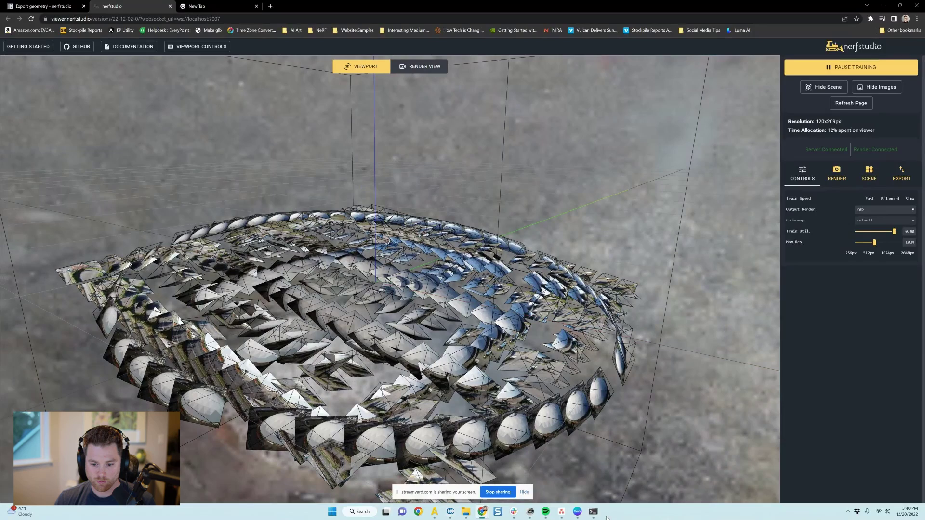
{"action": "mouse_move", "coordinate": [598, 515]}
{"action": "left_click", "coordinate": [621, 475]}
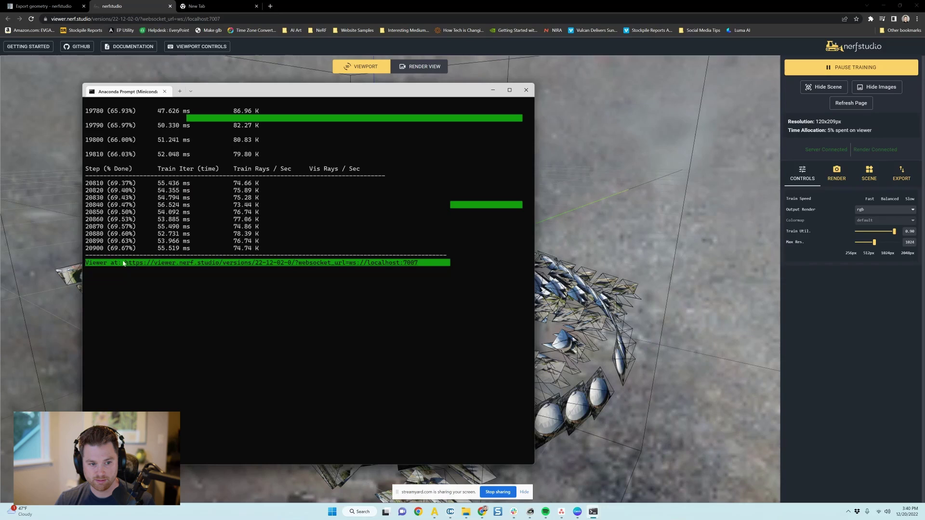
{"action": "mouse_move", "coordinate": [592, 514]}
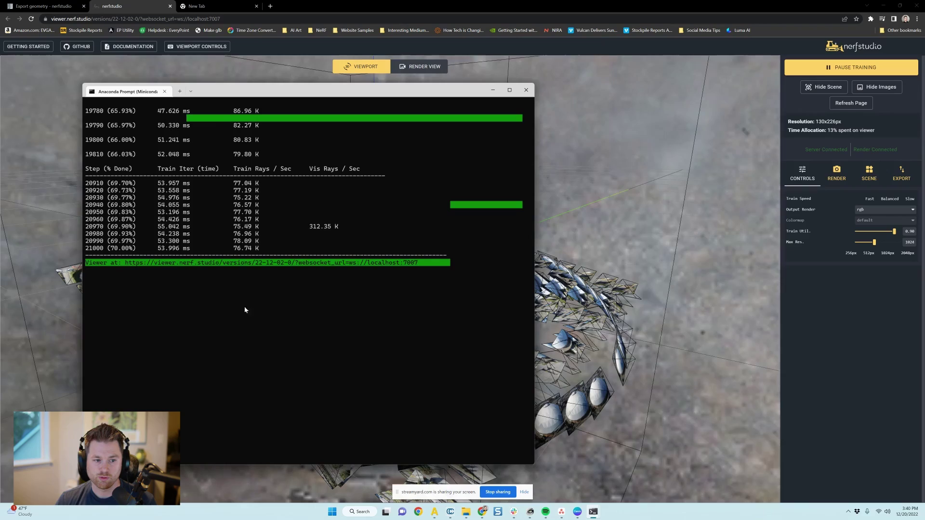
{"action": "left_click", "coordinate": [662, 208]}
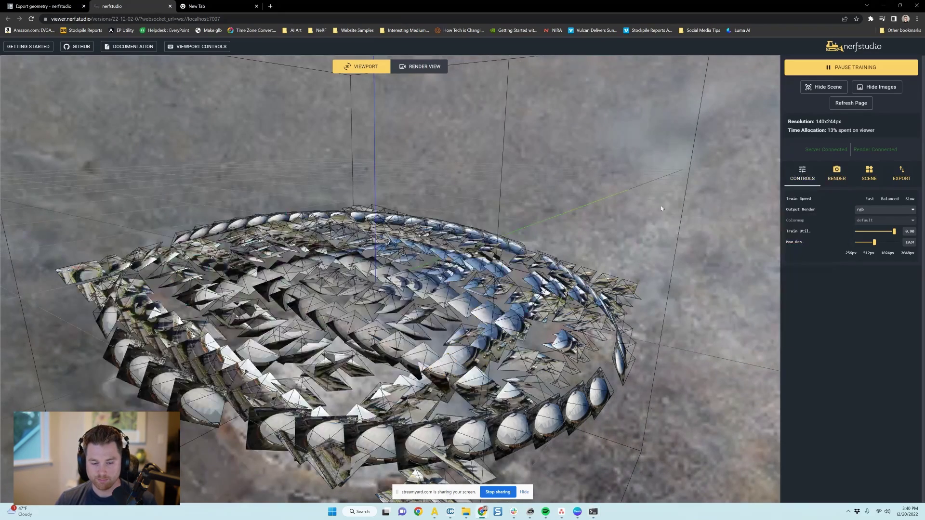
Open the Export panel, orbit to inspect the crop box, and select the Point Cloud sub-tab
{"action": "left_click", "coordinate": [899, 180]}
{"action": "scroll", "coordinate": [456, 302], "scroll_direction": "down", "scroll_amount": 3}
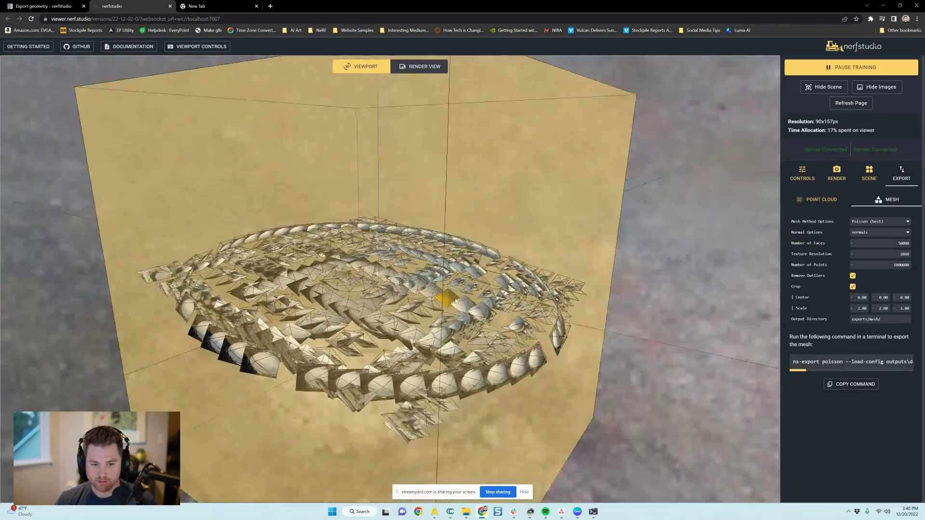
{"action": "left_click_drag", "start_coordinate": [456, 301], "coordinate": [372, 371]}
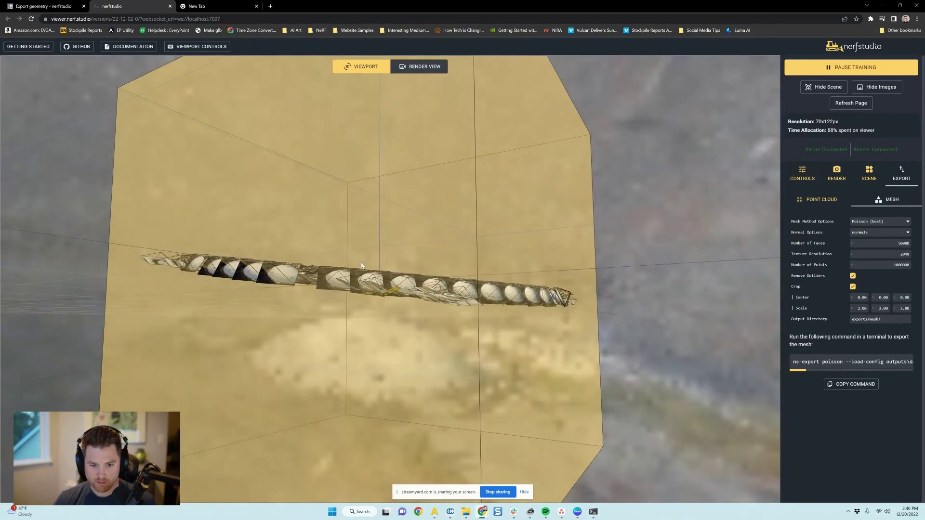
{"action": "left_click_drag", "start_coordinate": [362, 265], "coordinate": [371, 243]}
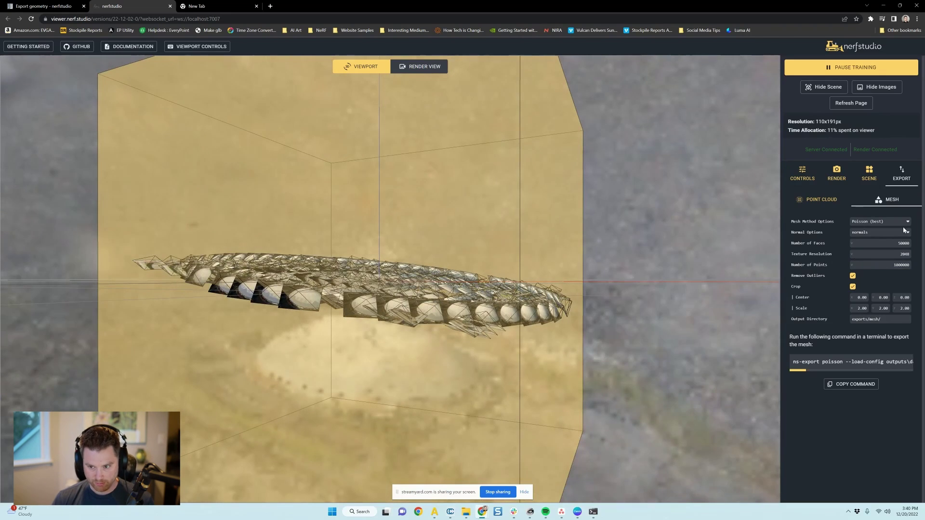
{"action": "left_click", "coordinate": [822, 200]}
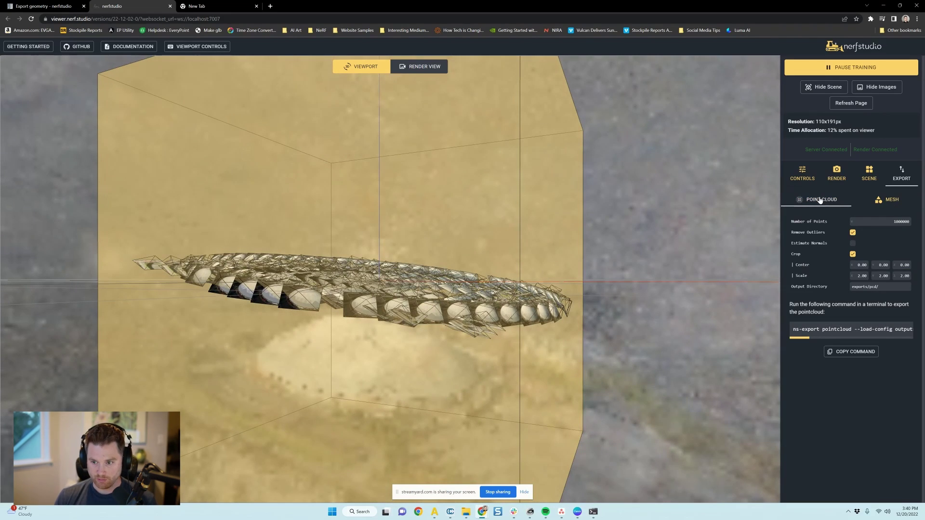
Check Estimate Normals and toggle Crop, leaving it checked for the point cloud export
{"action": "left_click", "coordinate": [859, 222]}
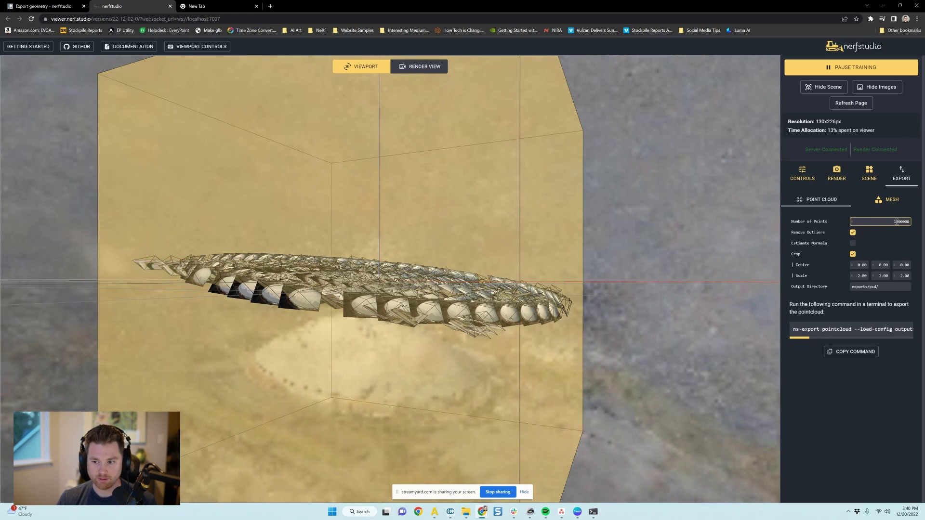
{"action": "left_click", "coordinate": [853, 244]}
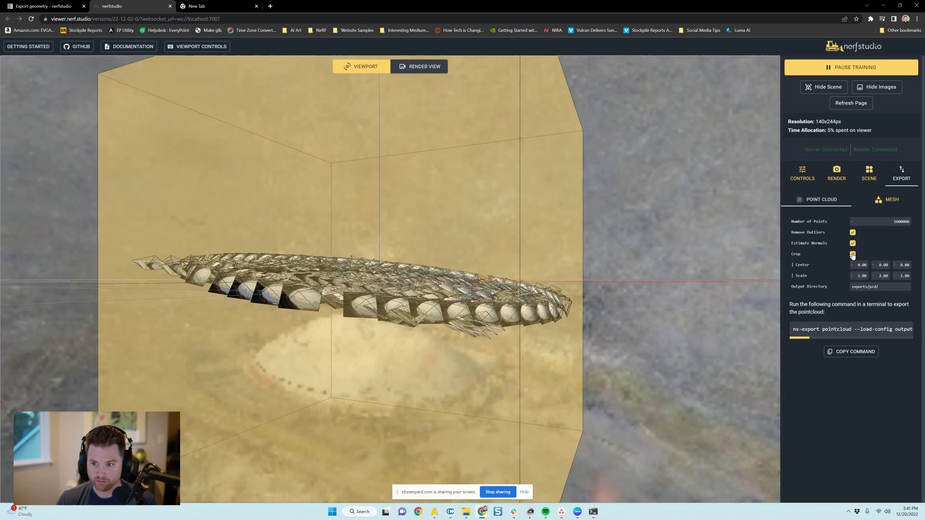
{"action": "left_click", "coordinate": [853, 255]}
{"action": "left_click", "coordinate": [853, 254]}
{"action": "left_click", "coordinate": [853, 254]}
{"action": "left_click", "coordinate": [853, 255]}
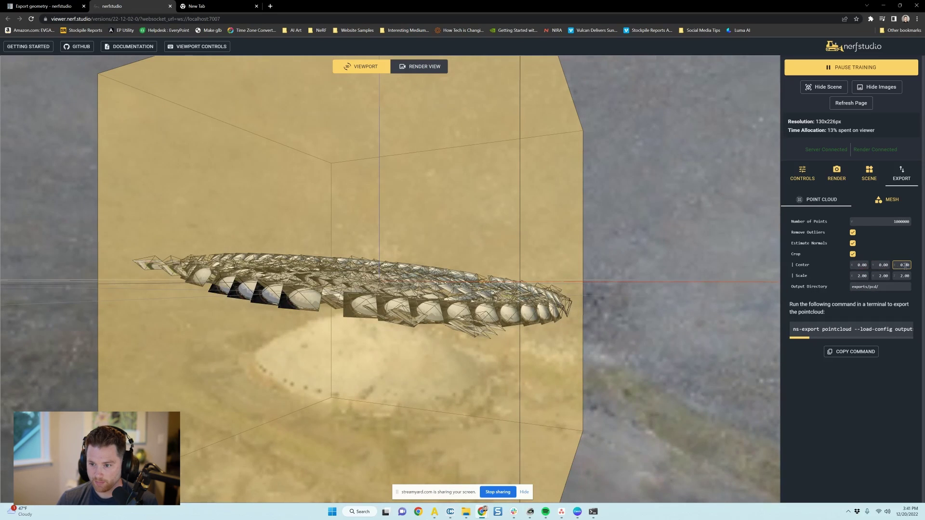
Lower the crop box center z to -0.29 and shrink its scale z to 1.30
{"action": "left_click_drag", "start_coordinate": [895, 265], "coordinate": [574, 279]}
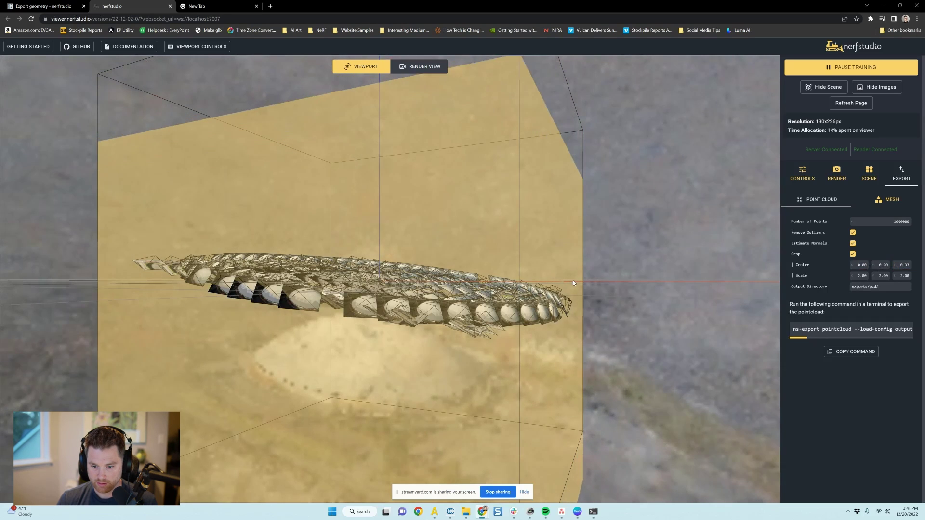
{"action": "scroll", "coordinate": [574, 280], "scroll_direction": "down", "scroll_amount": 3}
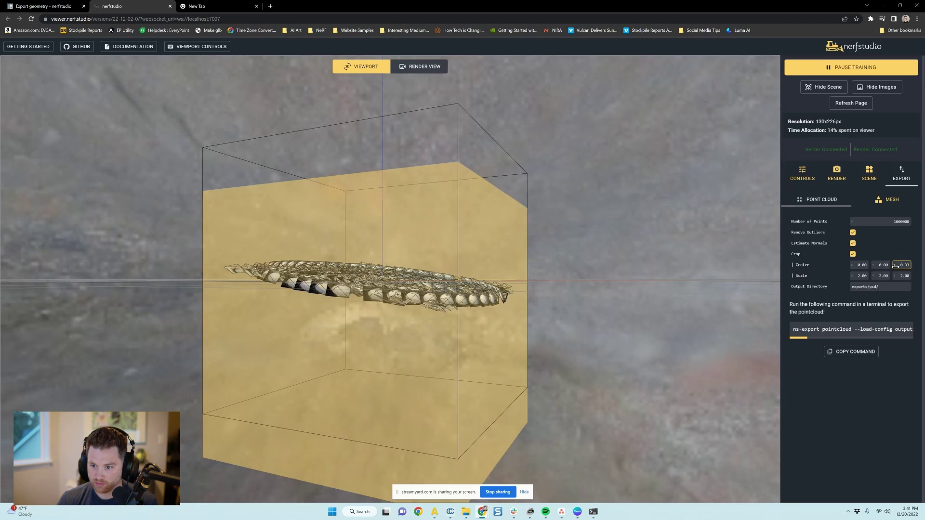
{"action": "left_click_drag", "start_coordinate": [896, 266], "coordinate": [922, 264]}
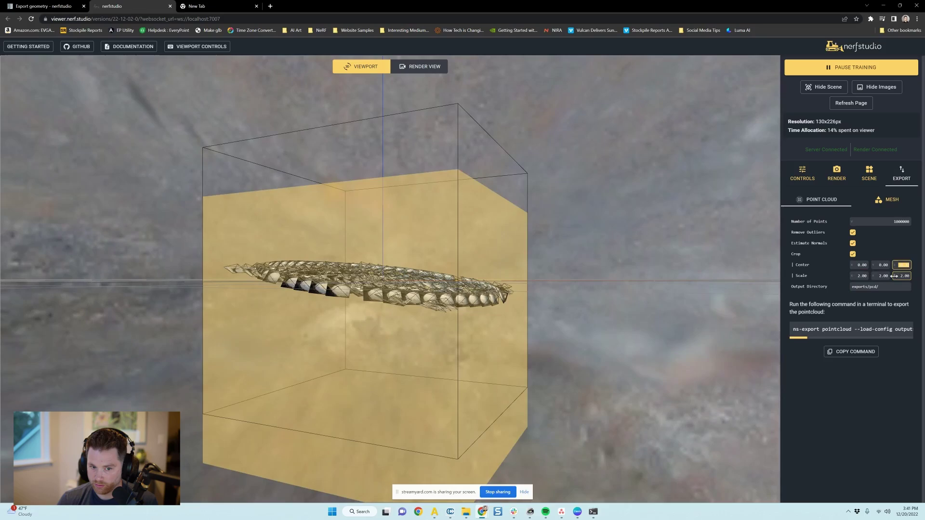
{"action": "left_click_drag", "start_coordinate": [895, 276], "coordinate": [877, 277]}
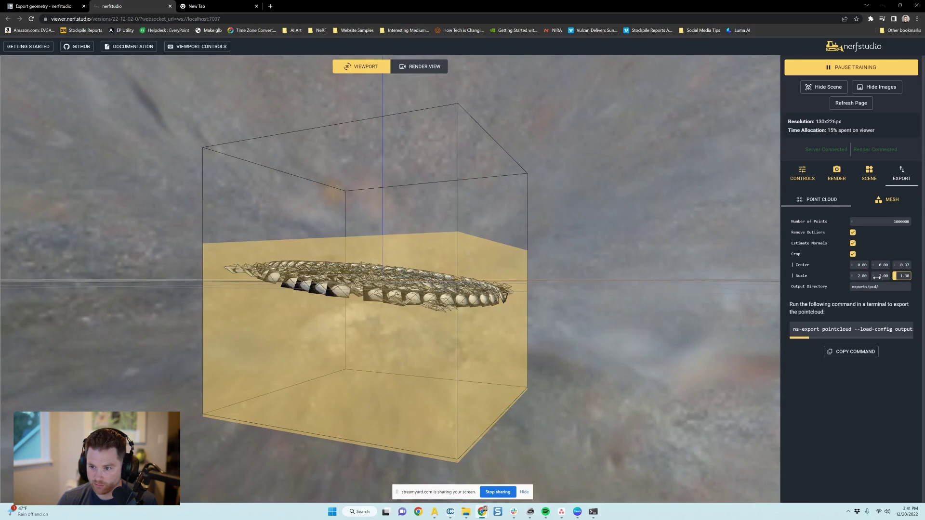
Orbit around the crop box to check its fit and hide the camera images
{"action": "scroll", "coordinate": [545, 363], "scroll_direction": "up", "scroll_amount": 5}
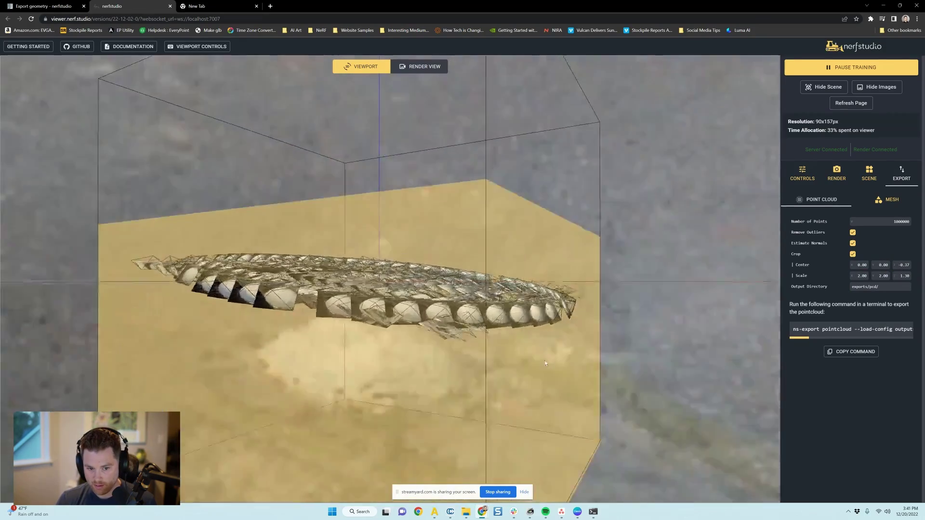
{"action": "left_click_drag", "start_coordinate": [546, 363], "coordinate": [408, 390]}
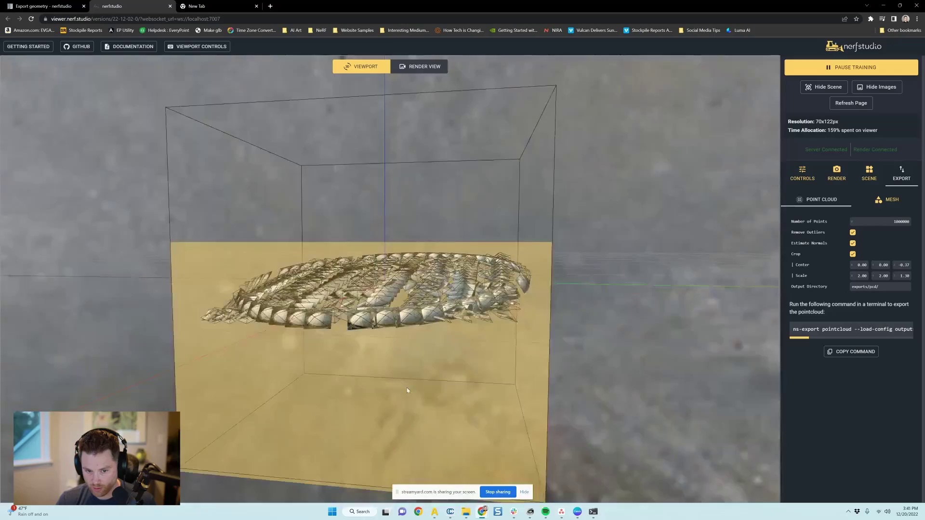
{"action": "scroll", "coordinate": [421, 390], "scroll_direction": "up", "scroll_amount": 10}
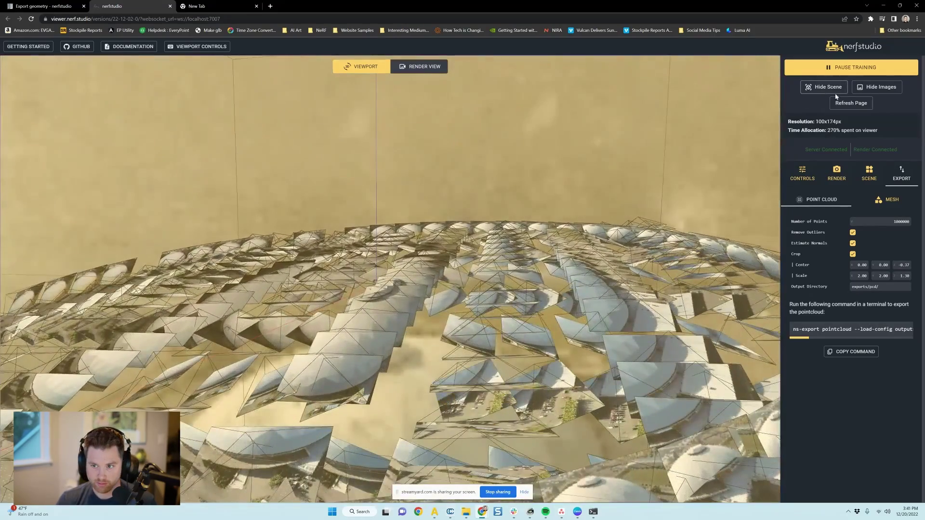
{"action": "left_click", "coordinate": [869, 91]}
{"action": "left_click_drag", "start_coordinate": [684, 236], "coordinate": [554, 279]}
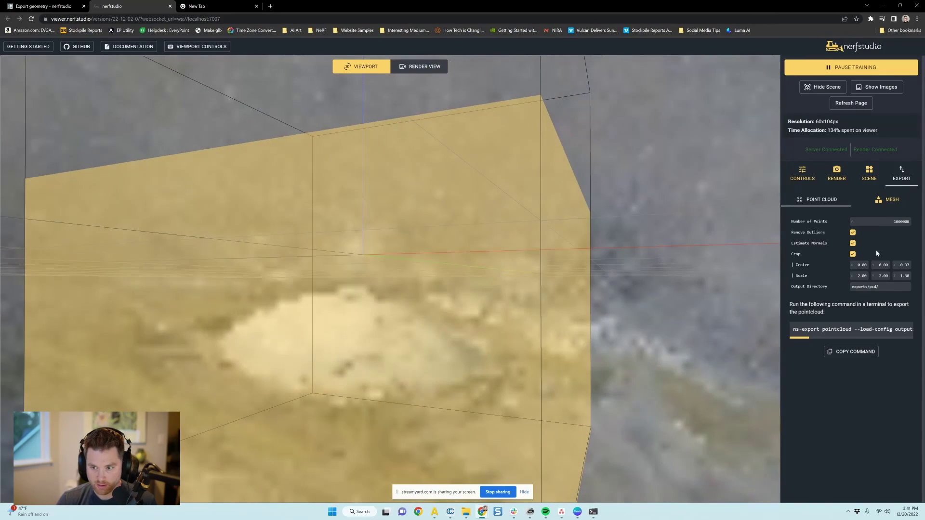
Apply the Slow training speed preset (Train Util. 0.10, Max Res. 2048)
{"action": "left_click", "coordinate": [806, 180]}
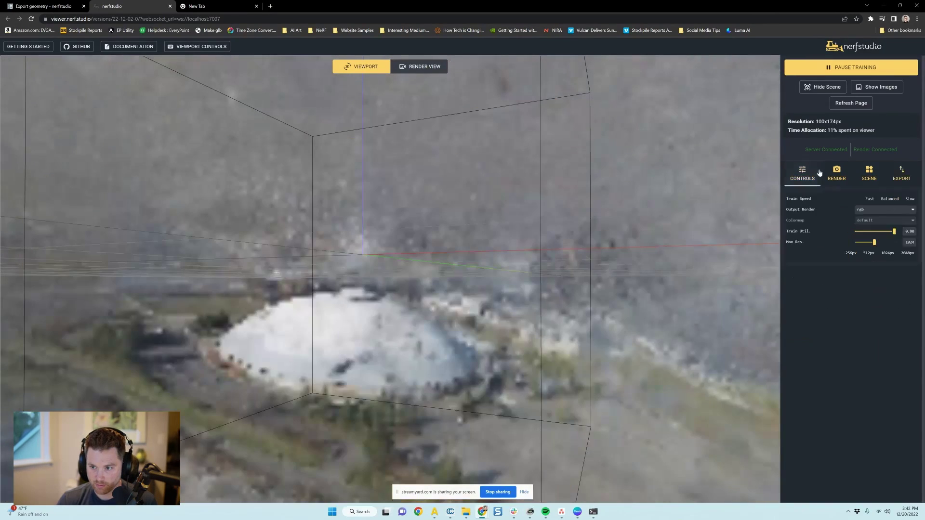
{"action": "left_click", "coordinate": [909, 199]}
{"action": "scroll", "coordinate": [482, 354], "scroll_direction": "up", "scroll_amount": 5}
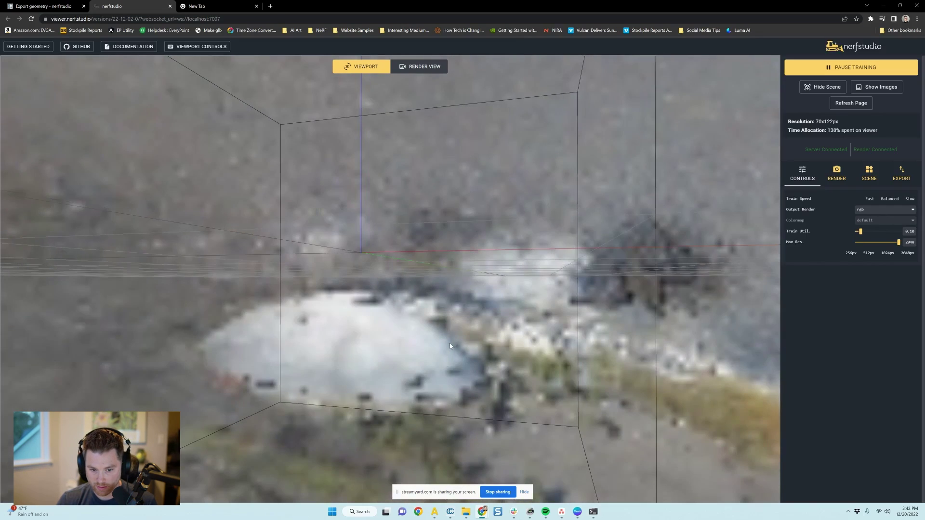
Return to the point cloud export settings and orbit around the crop box
{"action": "left_click", "coordinate": [901, 174]}
{"action": "left_click_drag", "start_coordinate": [614, 249], "coordinate": [584, 277]}
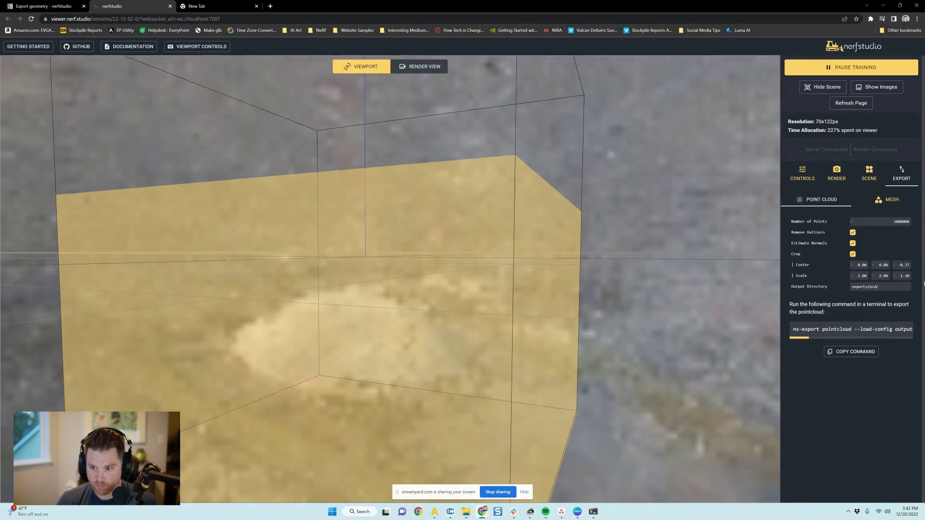
{"action": "left_click", "coordinate": [906, 277]}
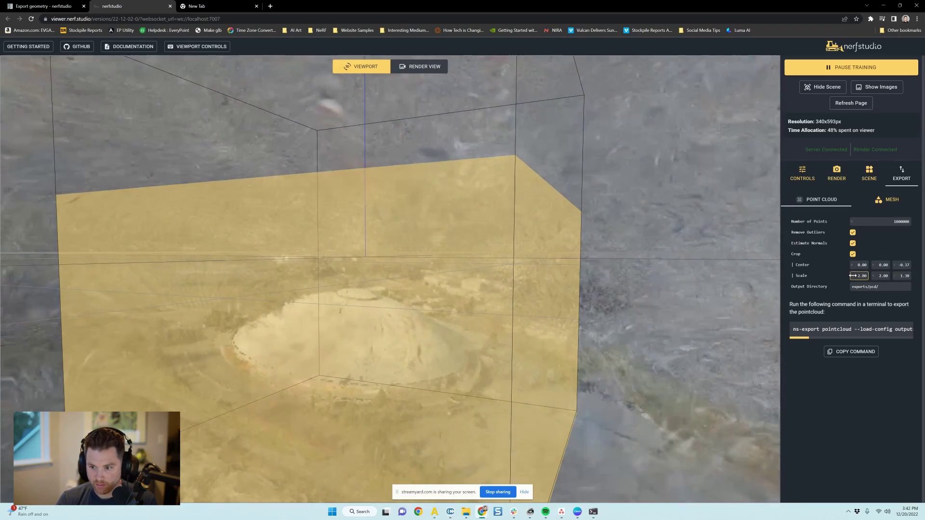
{"action": "left_click_drag", "start_coordinate": [680, 306], "coordinate": [484, 302]}
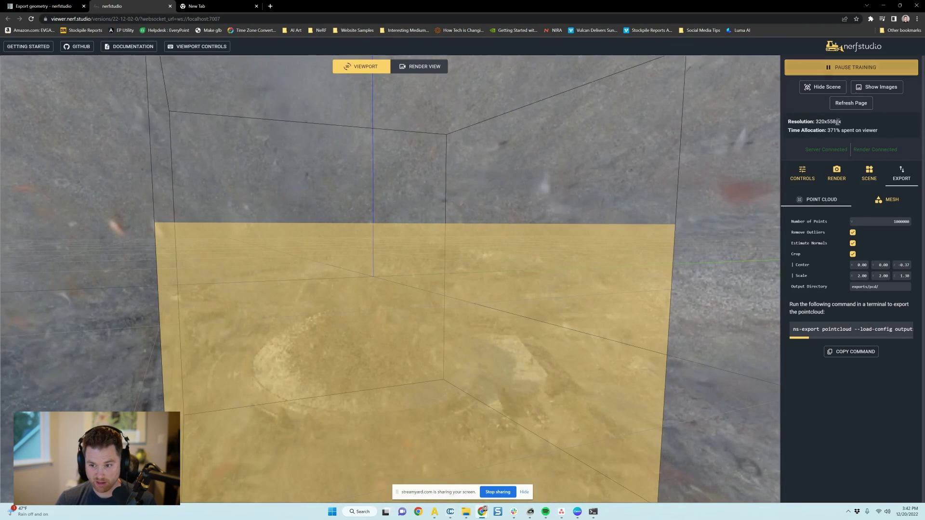
Lower the crop box top and set its center z to -0.44, checking it from several angles
{"action": "left_click", "coordinate": [900, 87]}
{"action": "left_click_drag", "start_coordinate": [501, 309], "coordinate": [778, 317]}
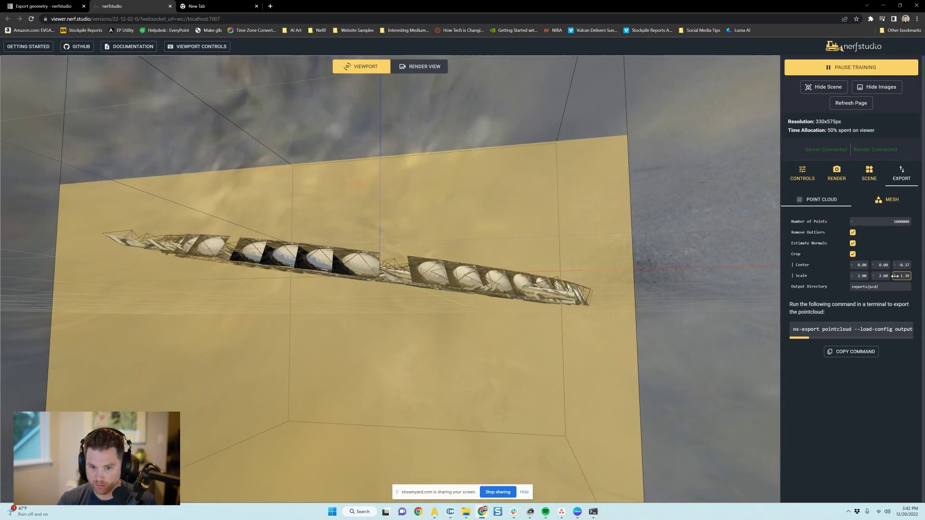
{"action": "mouse_move", "coordinate": [895, 276]}
{"action": "left_mouse_down"}
{"action": "mouse_move", "coordinate": [882, 276]}
{"action": "mouse_move", "coordinate": [896, 276]}
{"action": "left_mouse_up"}
{"action": "left_click", "coordinate": [900, 265]}
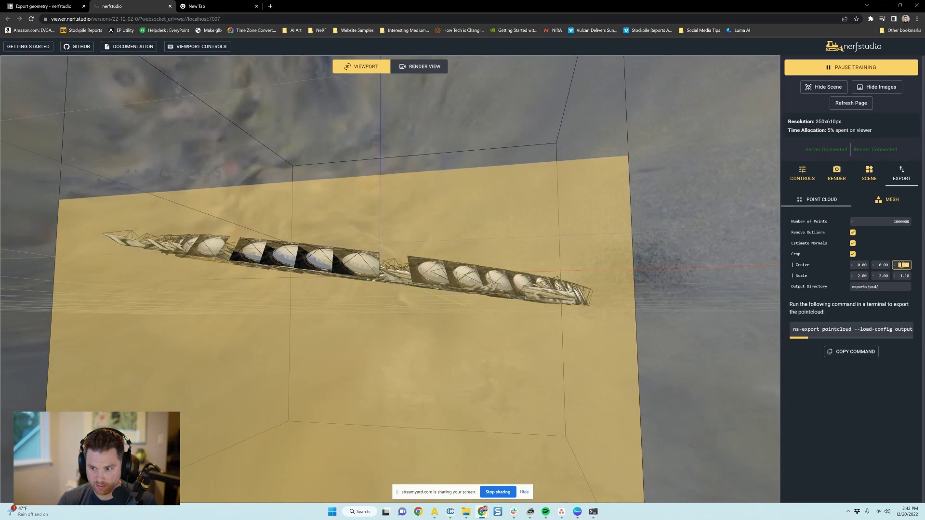
{"action": "type", "text": "-0.44"}
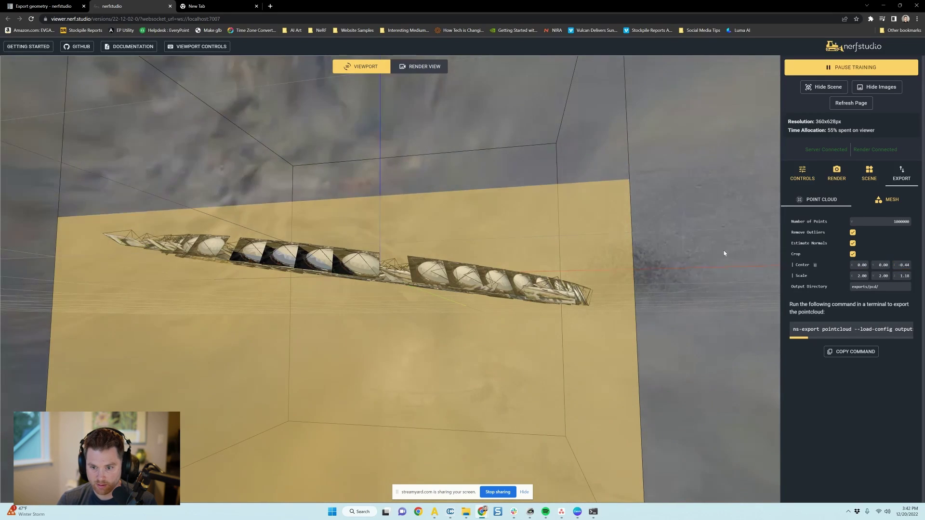
{"action": "left_click_drag", "start_coordinate": [725, 253], "coordinate": [653, 240]}
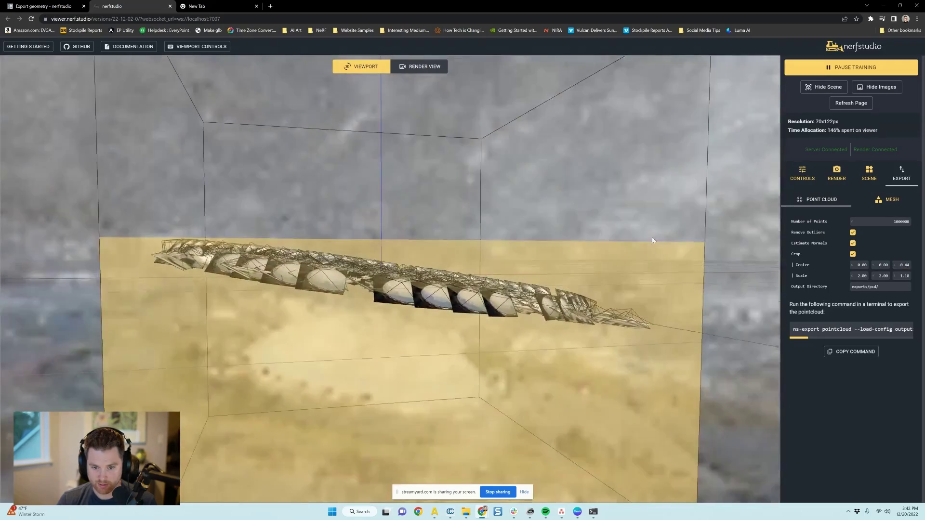
{"action": "left_click_drag", "start_coordinate": [532, 266], "coordinate": [526, 333]}
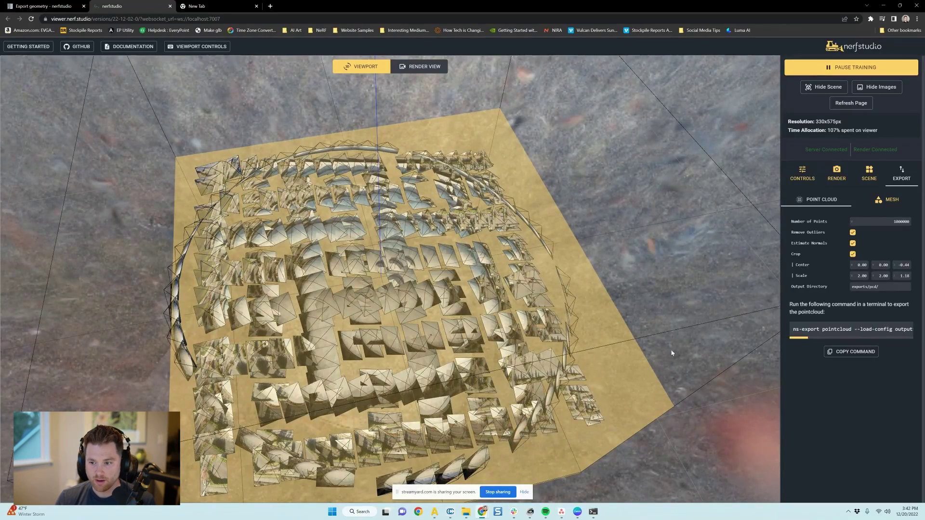
Set the point cloud output directory to exports/pcd/ and copy the export command
{"action": "left_click", "coordinate": [867, 287]}
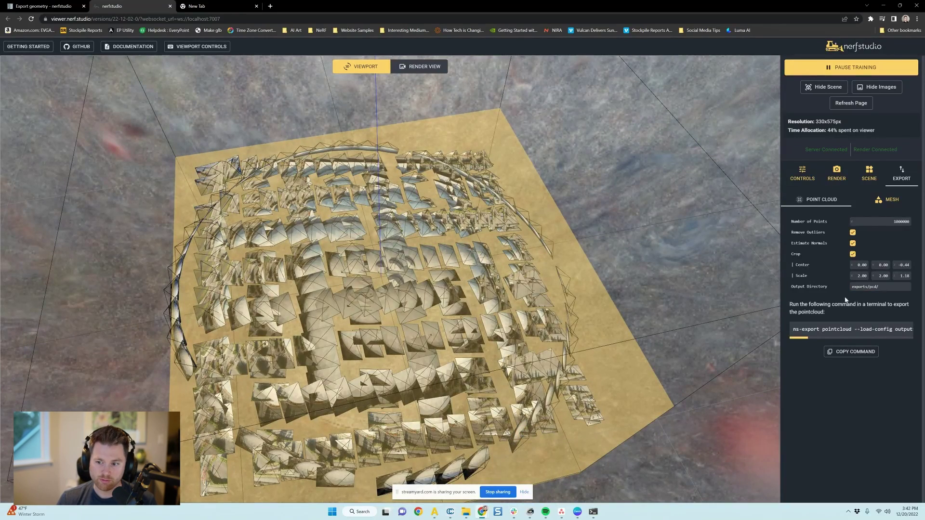
{"action": "left_click_drag", "start_coordinate": [852, 286], "coordinate": [891, 287]}
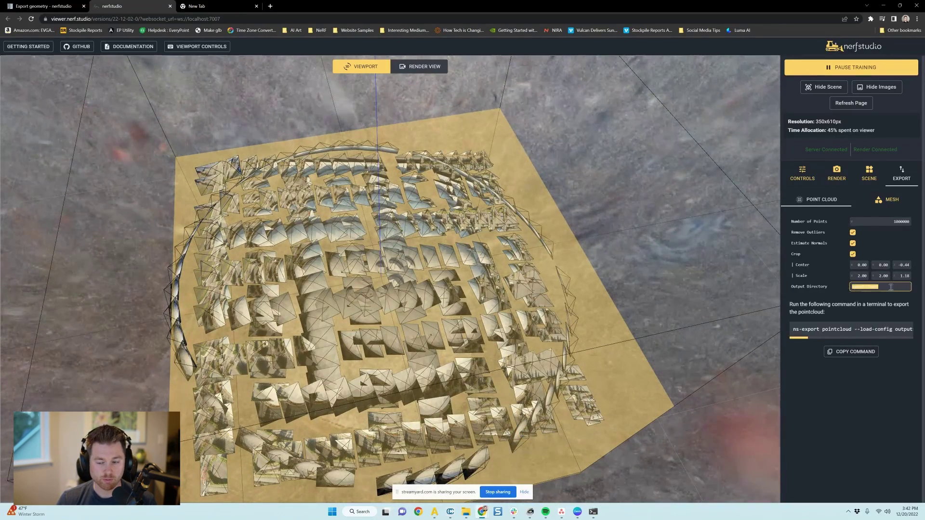
{"action": "left_click", "coordinate": [875, 295]}
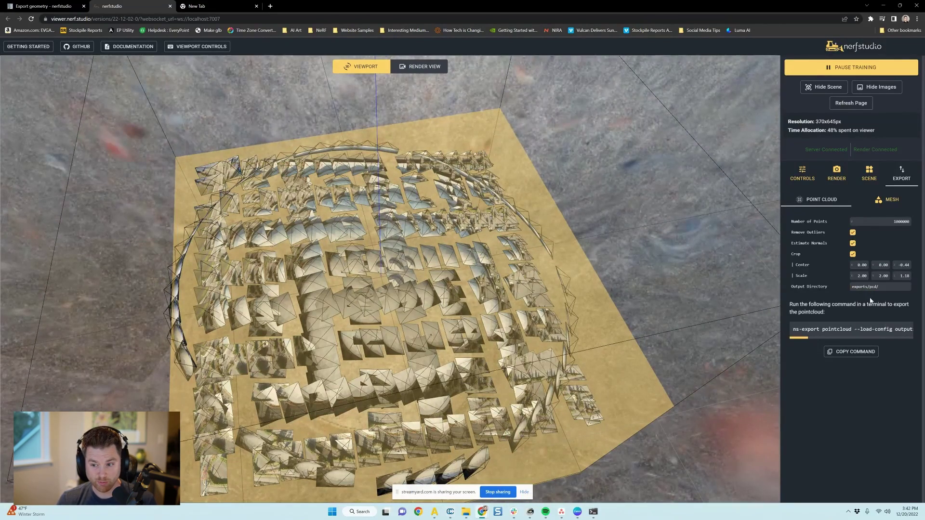
{"action": "mouse_move", "coordinate": [802, 340]}
{"action": "left_mouse_down"}
{"action": "mouse_move", "coordinate": [858, 341]}
{"action": "mouse_move", "coordinate": [795, 341]}
{"action": "left_mouse_up"}
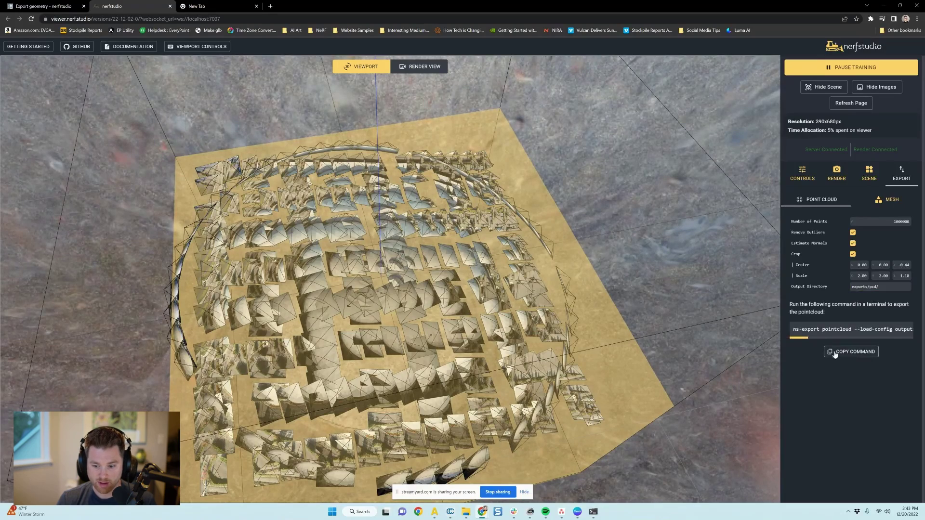
Launch Notepad++ from Windows search
{"action": "key", "text": "super"}
{"action": "type", "text": "note"}
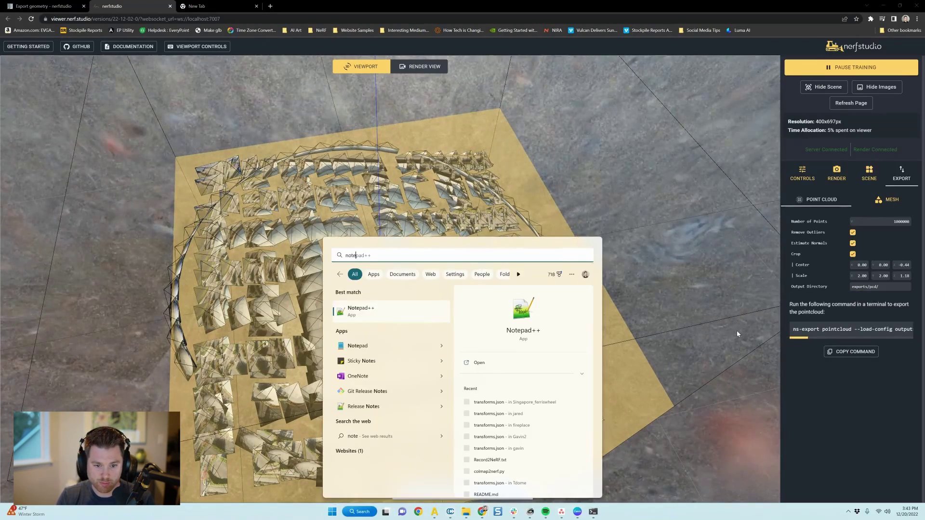
{"action": "key", "text": "Return"}
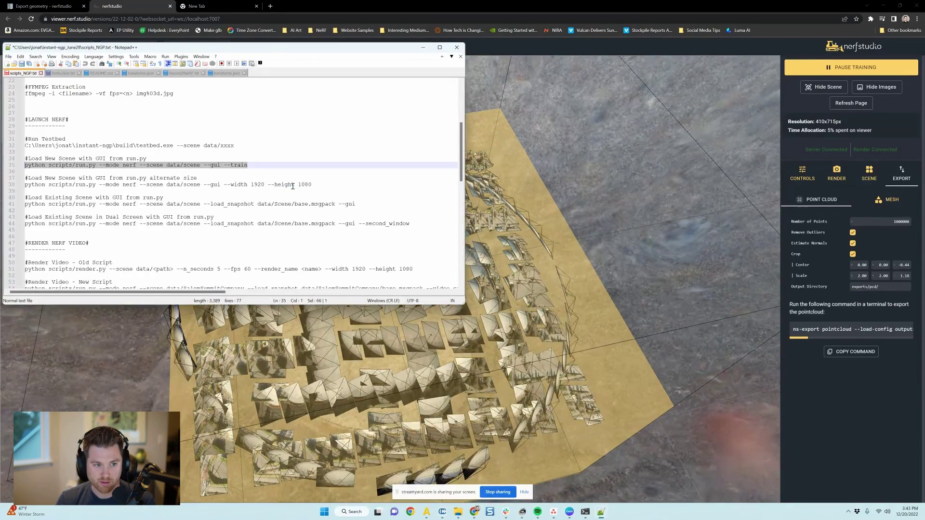
Paste the ns-export pointcloud command into a new document and add blank lines below
{"action": "left_click", "coordinate": [7, 64]}
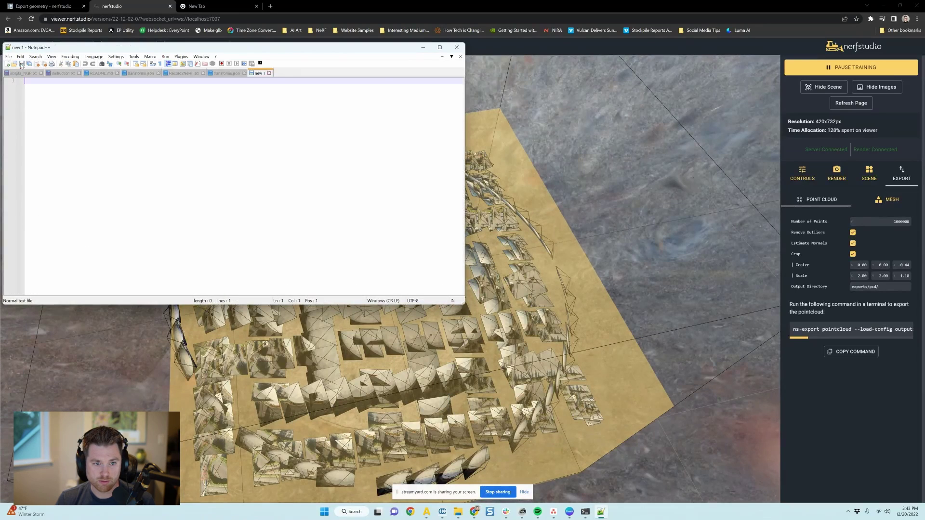
{"action": "key", "text": "ctrl+v"}
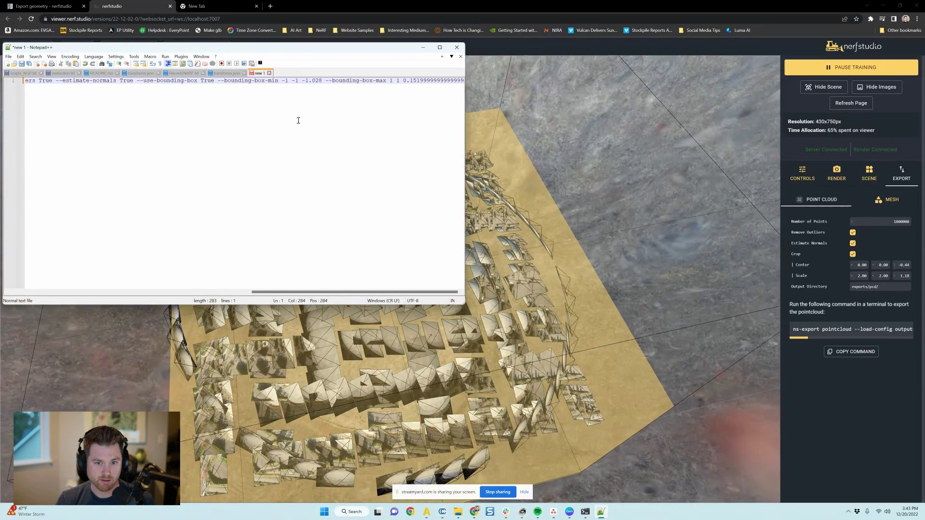
{"action": "scroll", "coordinate": [291, 122], "scroll_direction": "right", "scroll_amount": 2}
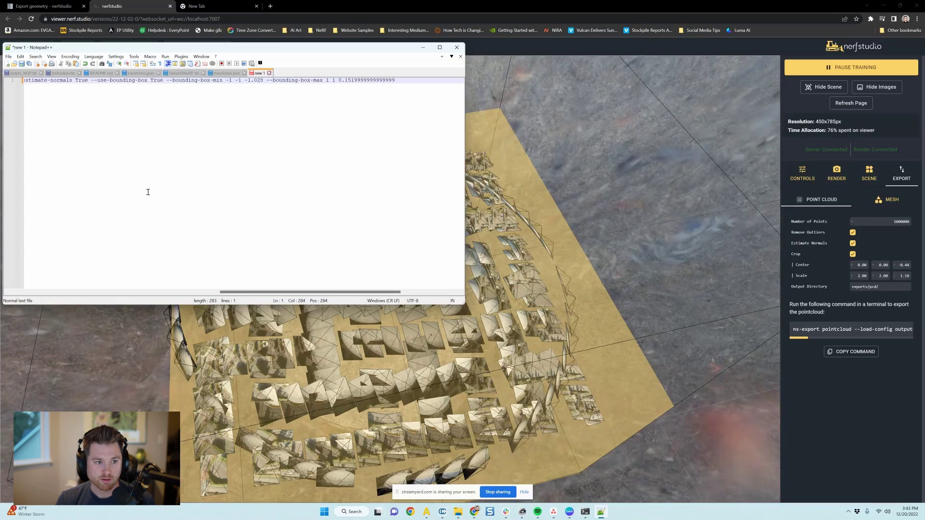
{"action": "left_click_drag", "start_coordinate": [291, 292], "coordinate": [14, 252]}
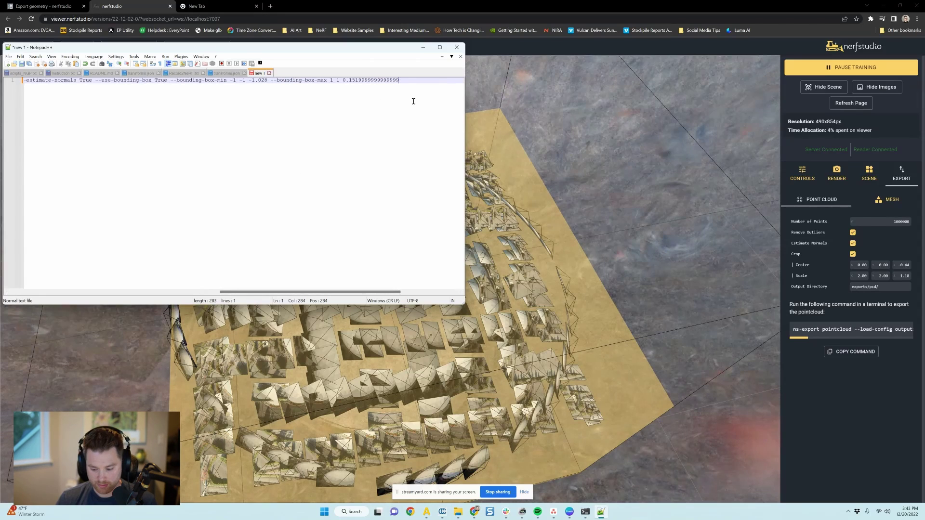
{"action": "key", "text": "Return"}
{"action": "key", "text": "Return"}
{"action": "key", "text": "Return"}
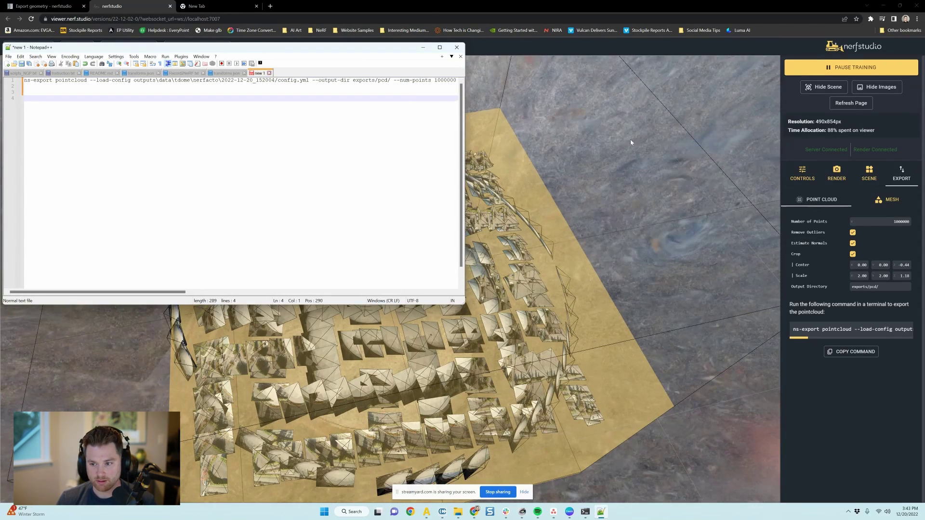
Keep the mesh export on Poisson (best) with normals, and edit the Number of Faces value
{"action": "left_click", "coordinate": [889, 199]}
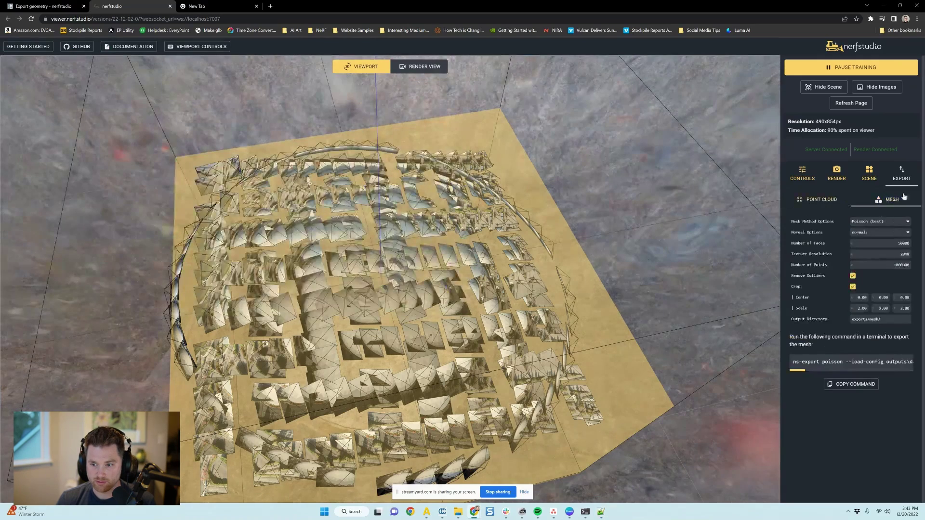
{"action": "left_click", "coordinate": [890, 222]}
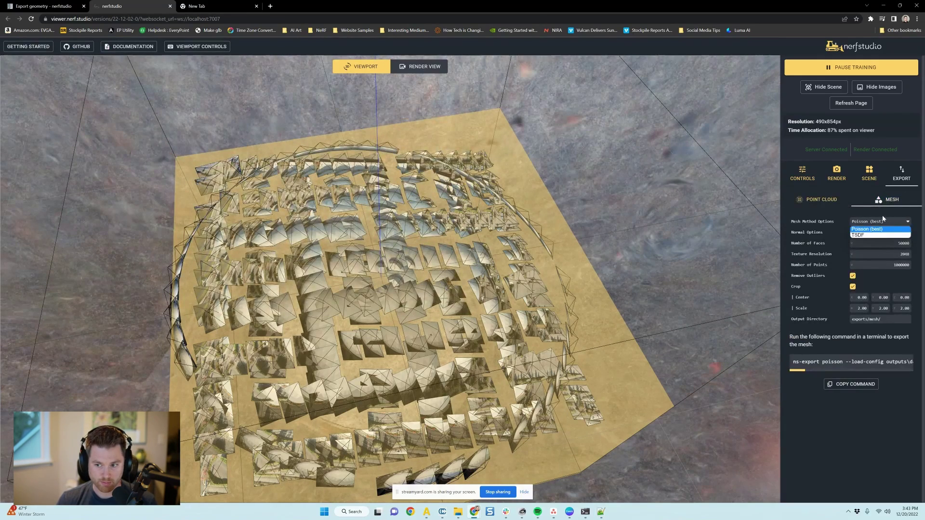
{"action": "left_click", "coordinate": [843, 213]}
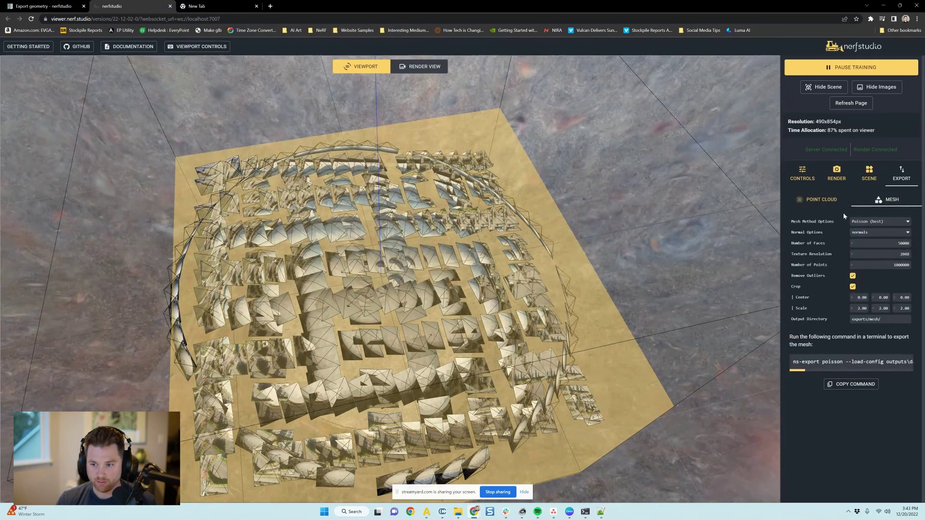
{"action": "left_click", "coordinate": [860, 232]}
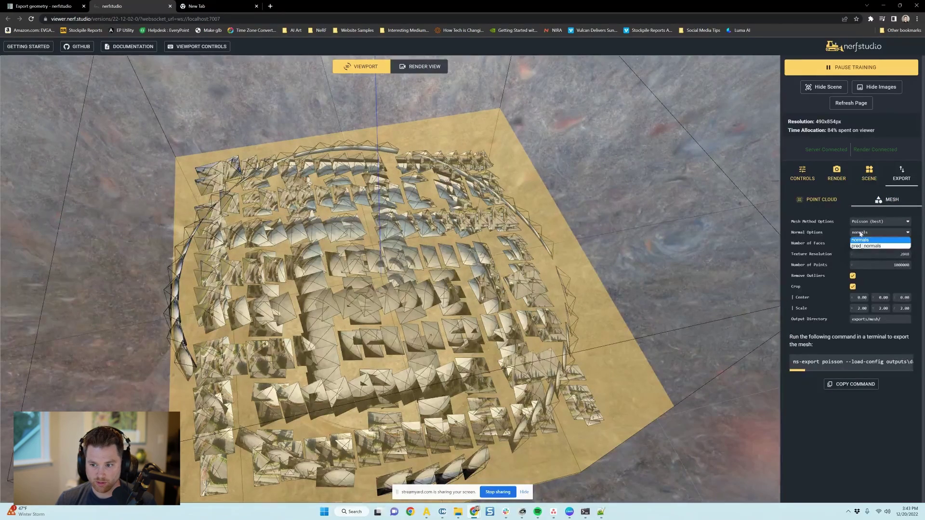
{"action": "left_click", "coordinate": [852, 240]}
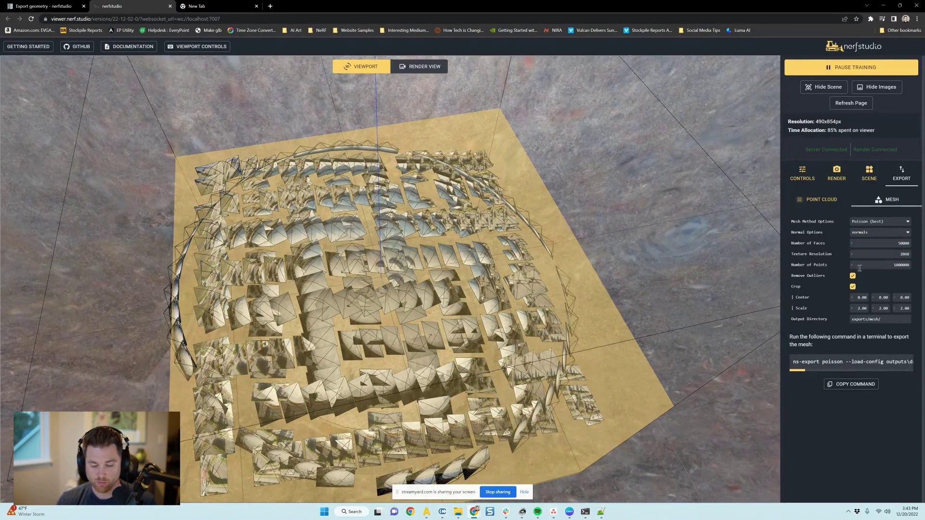
{"action": "left_click", "coordinate": [898, 243]}
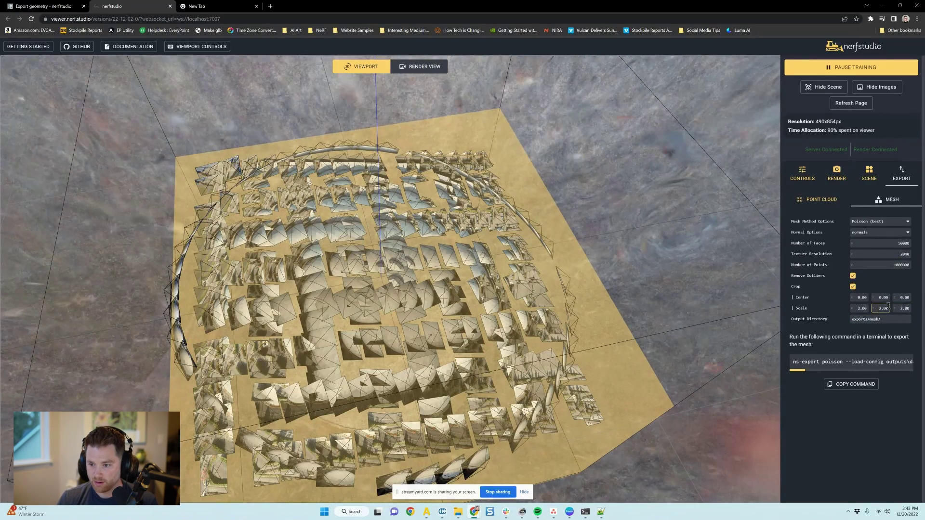
Paste the mesh export command onto line 4 of the Notepad++ notes
{"action": "left_click_drag", "start_coordinate": [529, 454], "coordinate": [507, 342]}
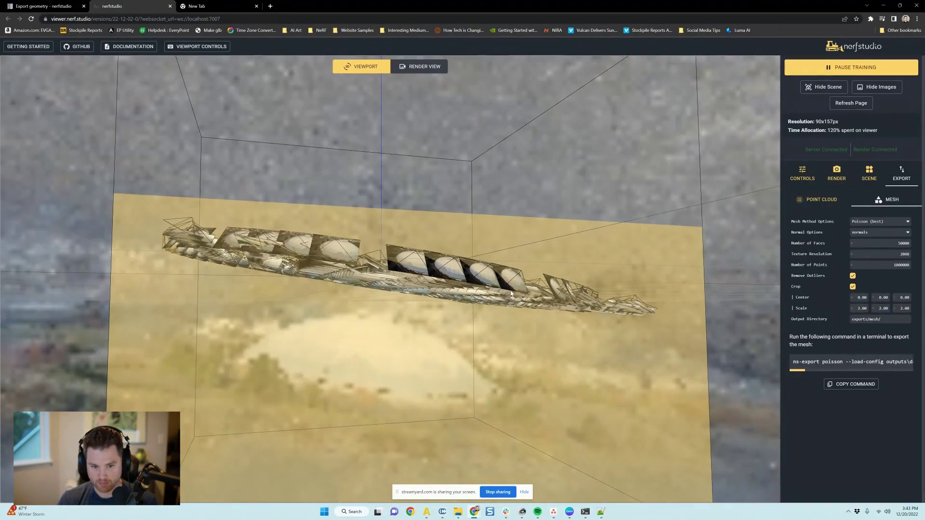
{"action": "left_click_drag", "start_coordinate": [512, 294], "coordinate": [762, 295]}
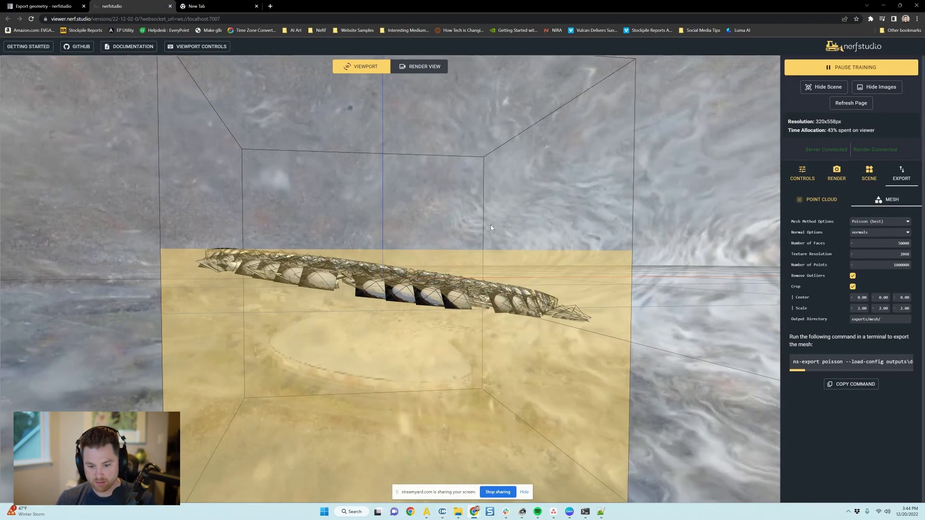
{"action": "left_click", "coordinate": [601, 512]}
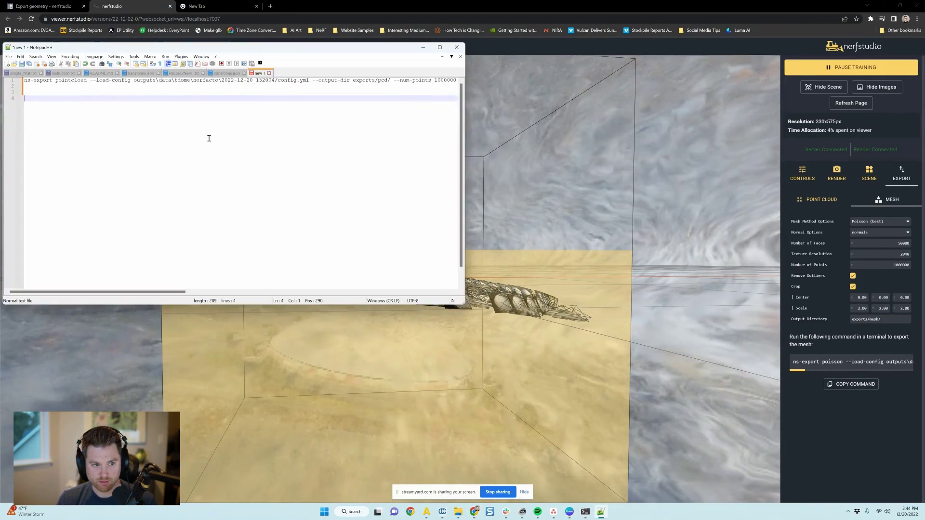
{"action": "key", "text": "ctrl+v"}
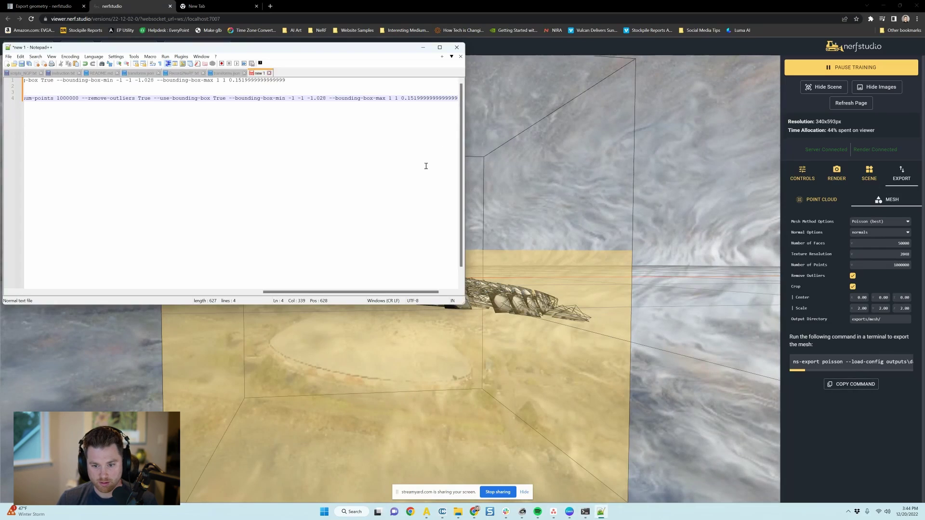
Check the dome from above in the viewer, then bring the training terminal forward
{"action": "left_click", "coordinate": [577, 230]}
{"action": "left_click_drag", "start_coordinate": [577, 231], "coordinate": [511, 226]}
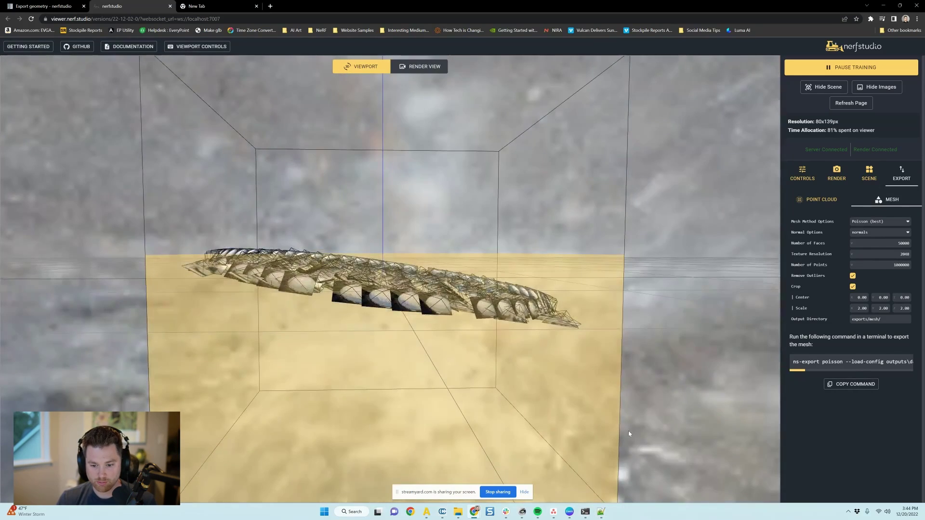
{"action": "mouse_move", "coordinate": [586, 512]}
{"action": "left_click", "coordinate": [550, 469]}
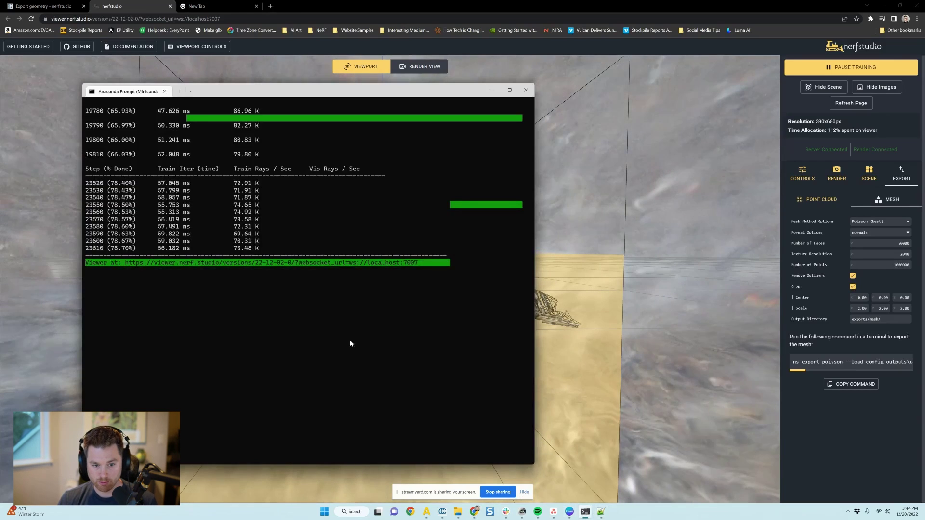
Stop the running ns-train training with Ctrl+C in Anaconda Prompt
{"action": "left_click", "coordinate": [381, 321]}
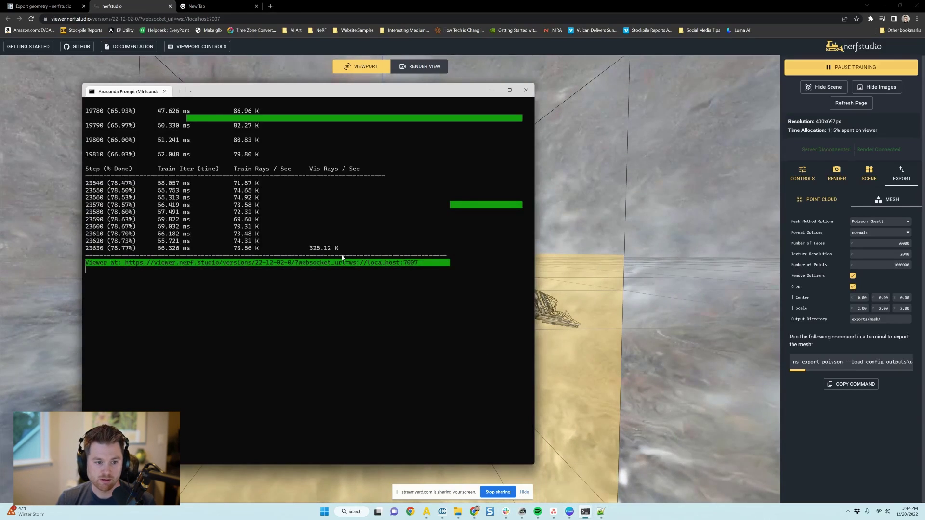
{"action": "key", "text": "ctrl+c"}
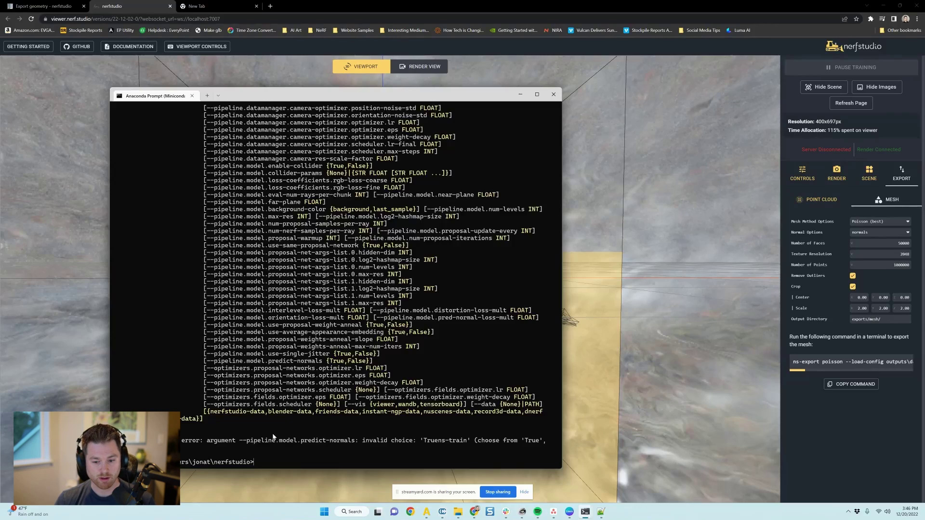
Select the point cloud export command in the Notepad++ notes
{"action": "left_click", "coordinate": [601, 512]}
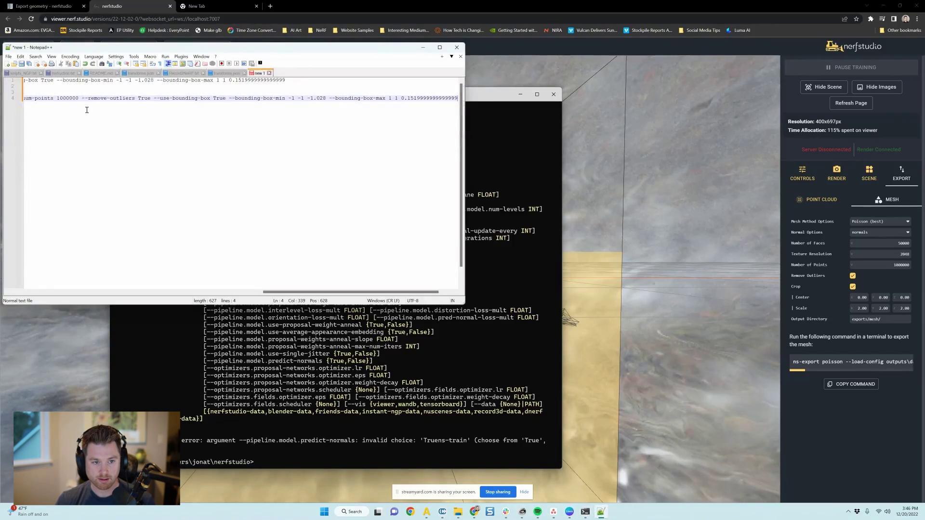
{"action": "left_click", "coordinate": [303, 79]}
{"action": "key", "text": "End"}
{"action": "left_click_drag", "start_coordinate": [303, 79], "coordinate": [10, 75]}
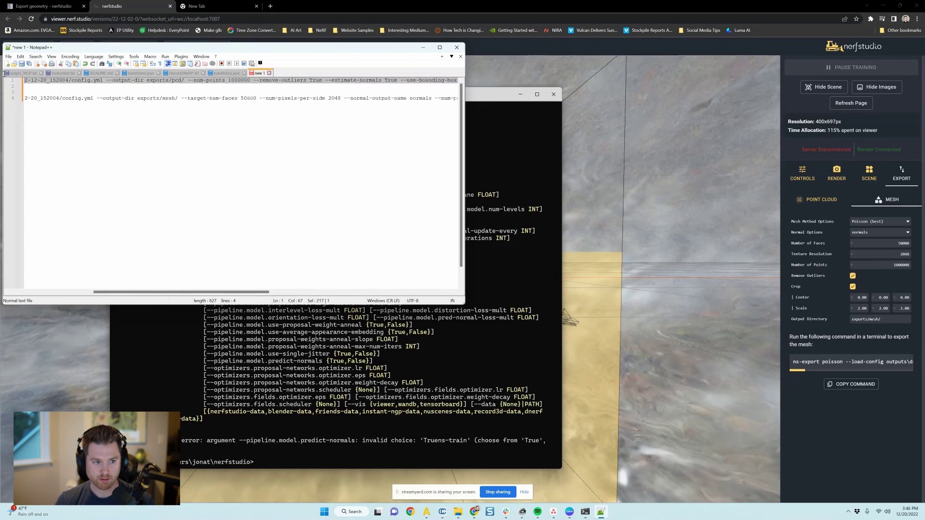
Run the ns-export pointcloud command in the terminal, exporting 1022153 points
{"action": "left_click", "coordinate": [314, 463]}
{"action": "key", "text": "ctrl+v"}
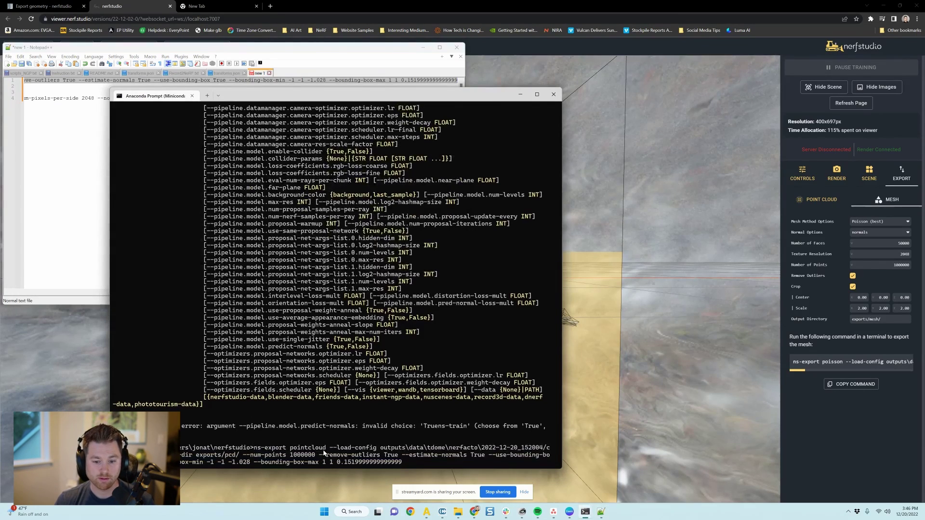
{"action": "key", "text": "Return"}
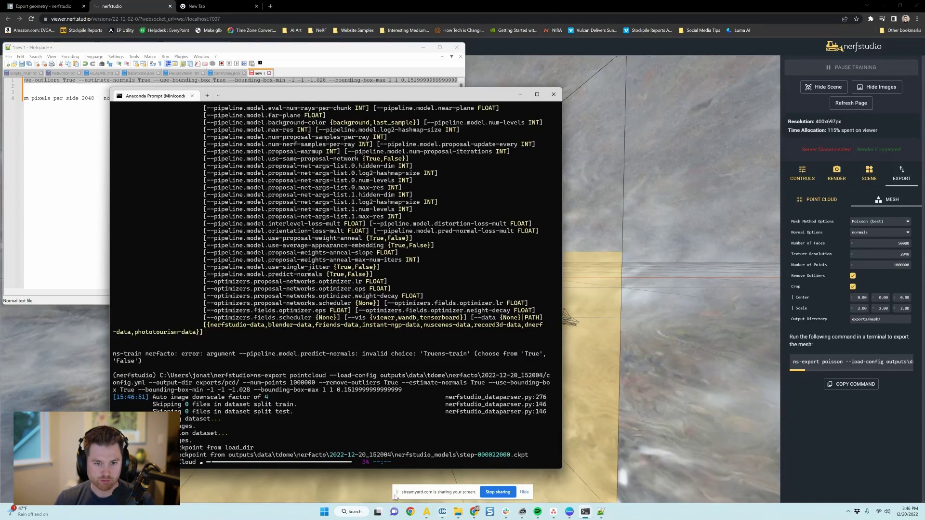
{"action": "scroll", "coordinate": [376, 276], "scroll_direction": "up", "scroll_amount": 2, "text": "ctrl"}
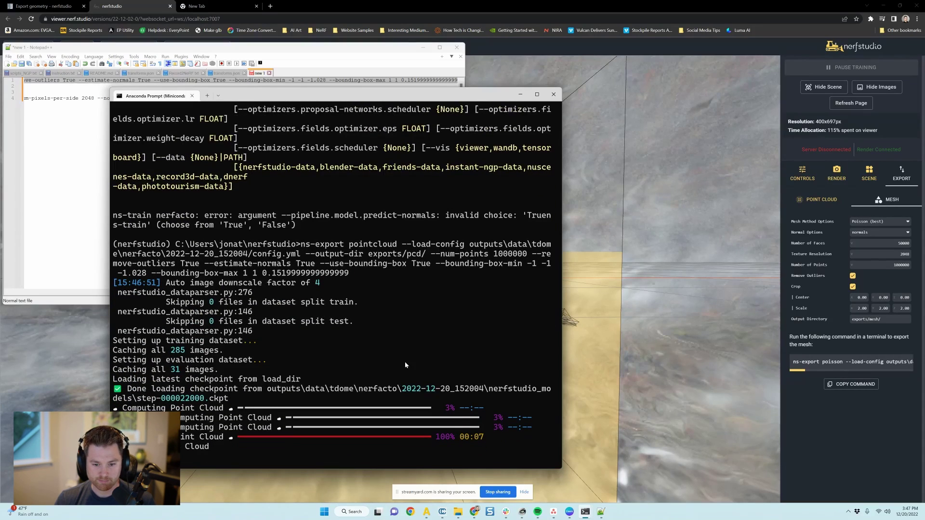
{"action": "scroll", "coordinate": [405, 365], "scroll_direction": "down", "scroll_amount": 1, "text": "ctrl"}
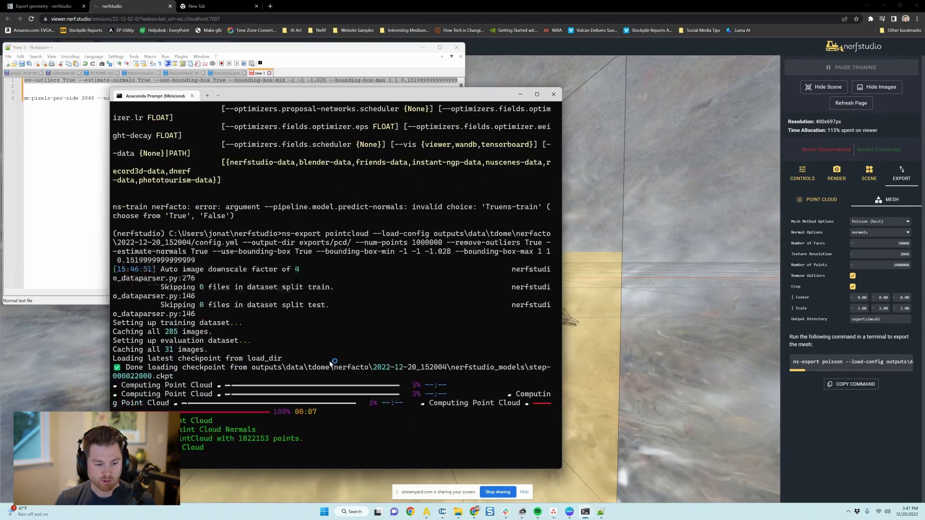
{"action": "key", "text": "alt+Tab"}
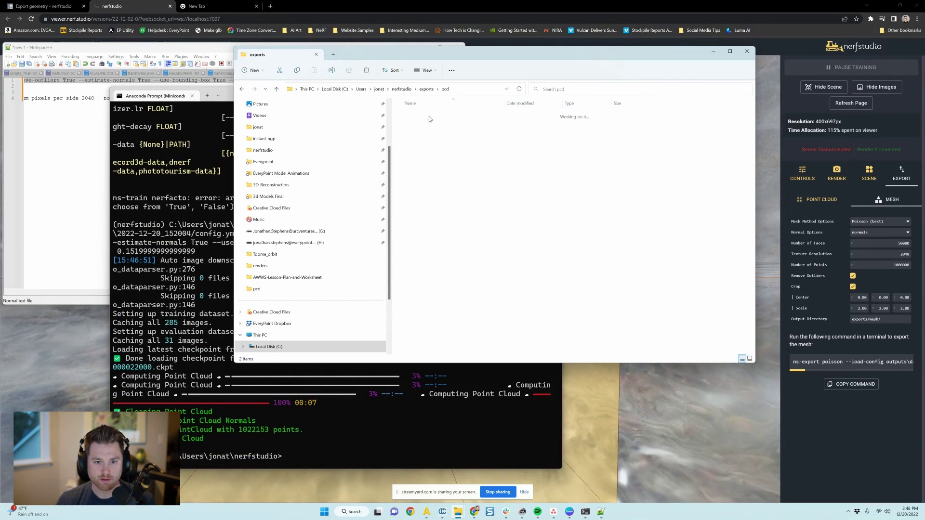
Open point_cloud.ply from the pcd folder in CloudCompare and rotate through oblique, side and top views
{"action": "double_click", "coordinate": [418, 116]}
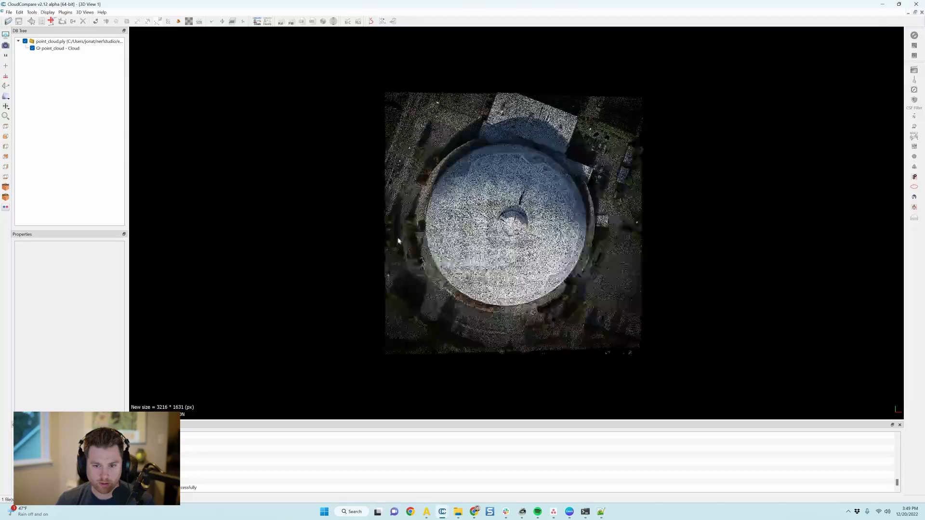
{"action": "left_click_drag", "start_coordinate": [398, 242], "coordinate": [642, 268]}
{"action": "scroll", "coordinate": [504, 356], "scroll_direction": "up", "scroll_amount": 4}
{"action": "left_click_drag", "start_coordinate": [504, 356], "coordinate": [836, 220]}
{"action": "left_click_drag", "start_coordinate": [478, 370], "coordinate": [581, 284]}
{"action": "left_click_drag", "start_coordinate": [645, 269], "coordinate": [672, 334]}
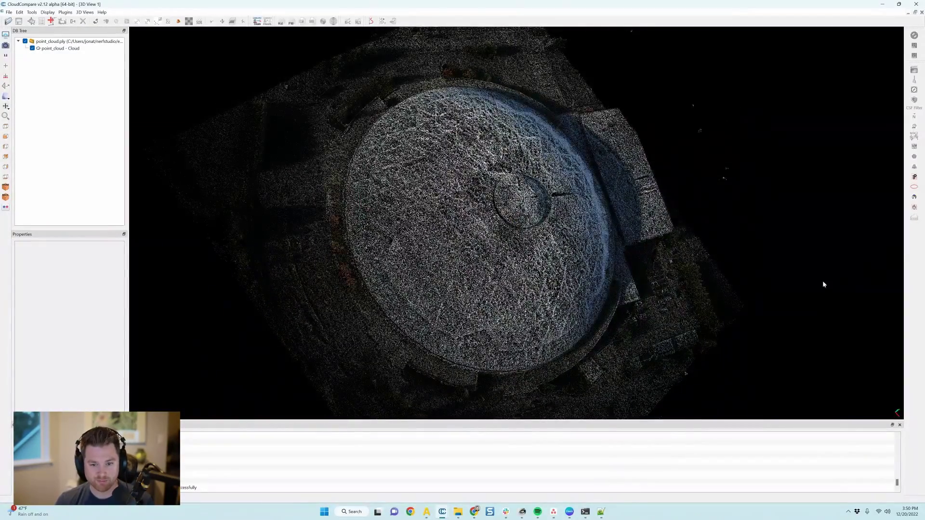
{"action": "left_click_drag", "start_coordinate": [824, 285], "coordinate": [921, 29]}
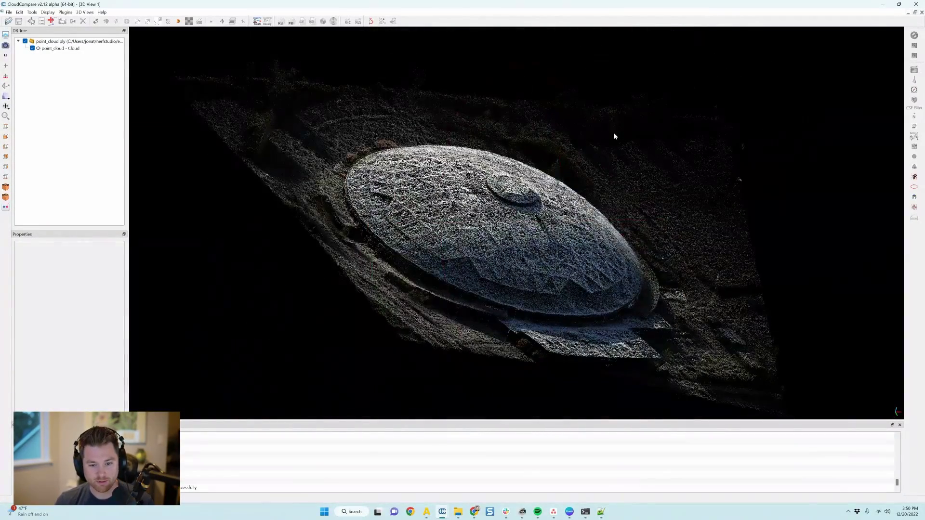
Run the ns-export poisson command, producing mesh.obj, material_0.mtl and a 2048x2048 texture
{"action": "key", "text": "alt+Tab"}
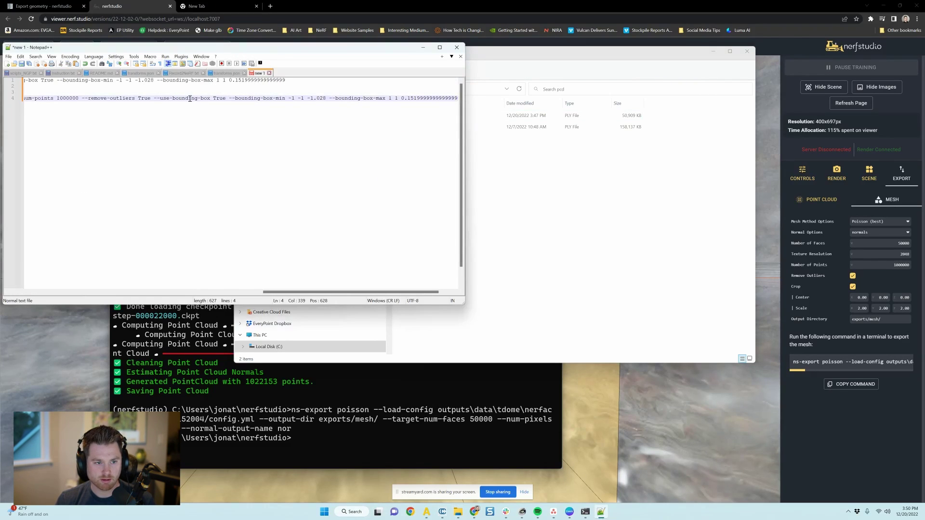
{"action": "left_click", "coordinate": [399, 429]}
{"action": "key", "text": "ctrl+v"}
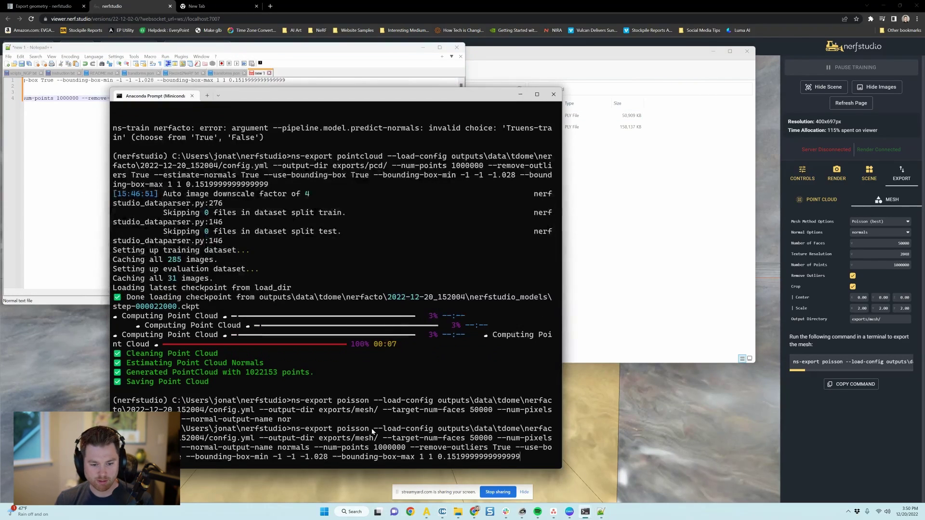
{"action": "key", "text": "Return"}
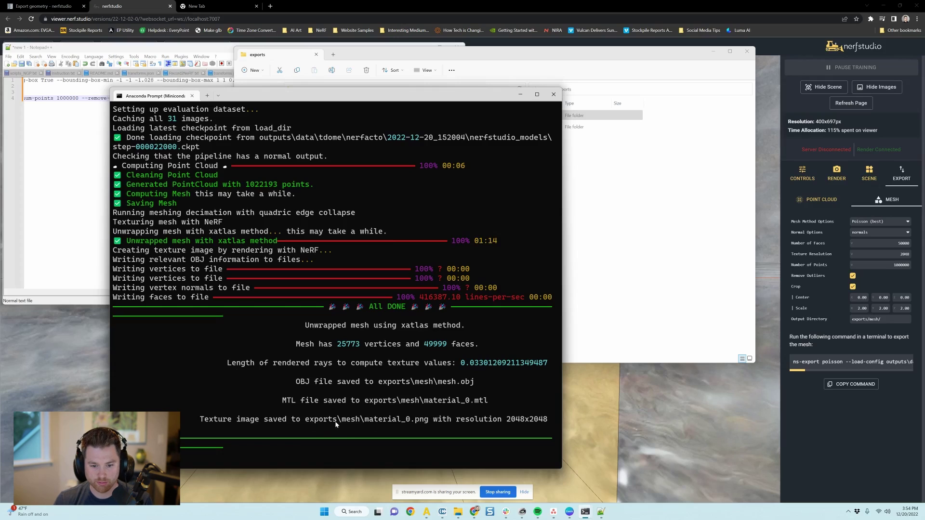
{"action": "left_click", "coordinate": [581, 293]}
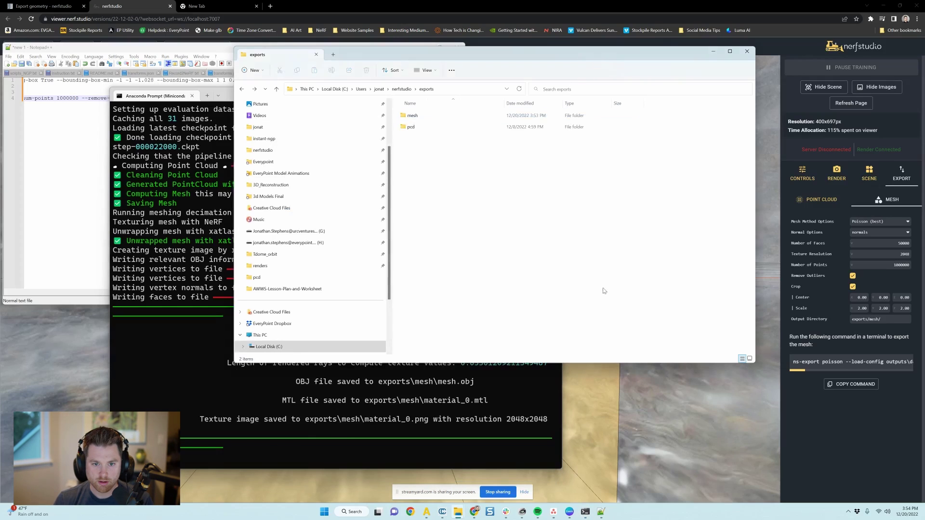
Open the exports\mesh folder and launch mesh.obj in CloudCompare
{"action": "double_click", "coordinate": [423, 119]}
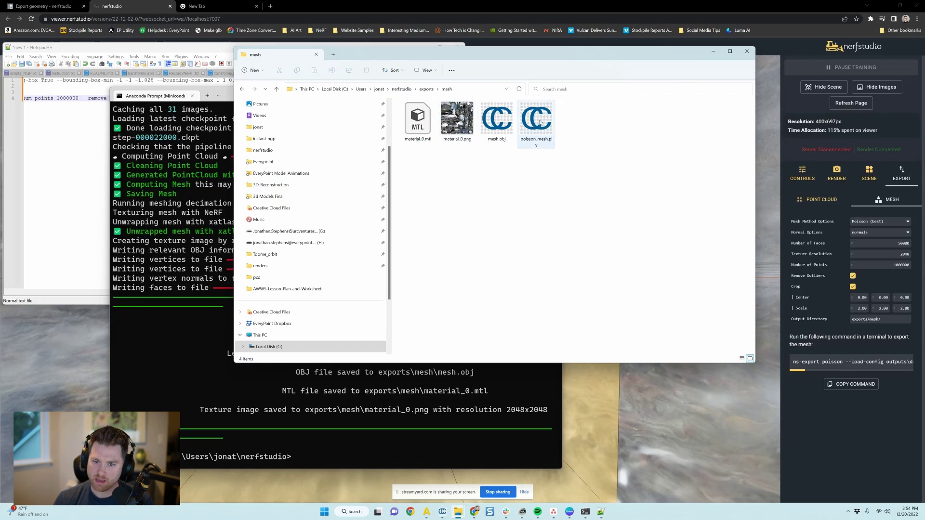
{"action": "left_click", "coordinate": [524, 124]}
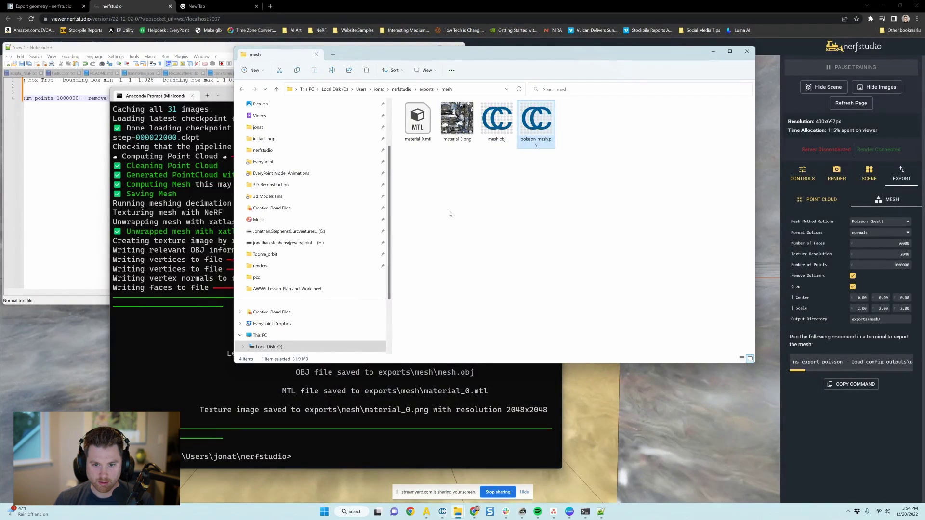
{"action": "double_click", "coordinate": [497, 123]}
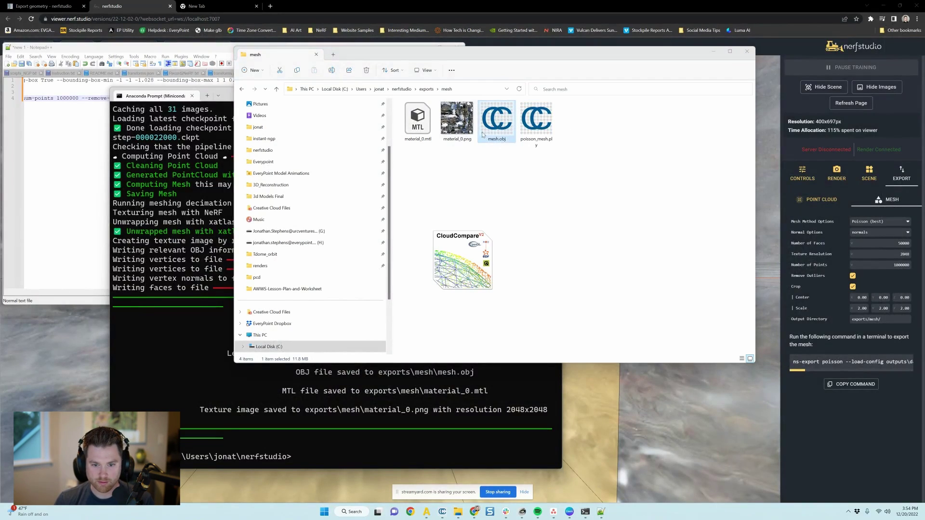
Select the dome mesh, untick its Normals, and zoom in on the roof cap
{"action": "scroll", "coordinate": [411, 287], "scroll_direction": "up", "scroll_amount": 5}
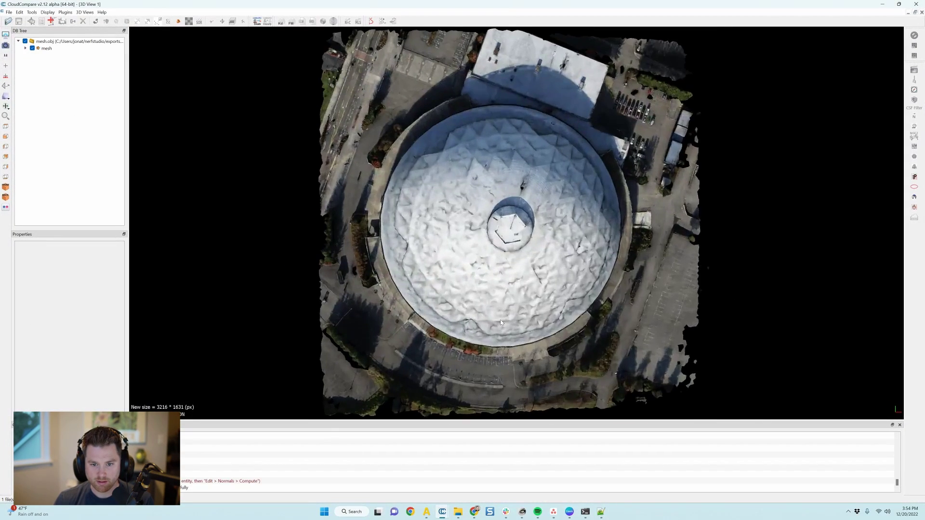
{"action": "left_click_drag", "start_coordinate": [412, 288], "coordinate": [468, 265]}
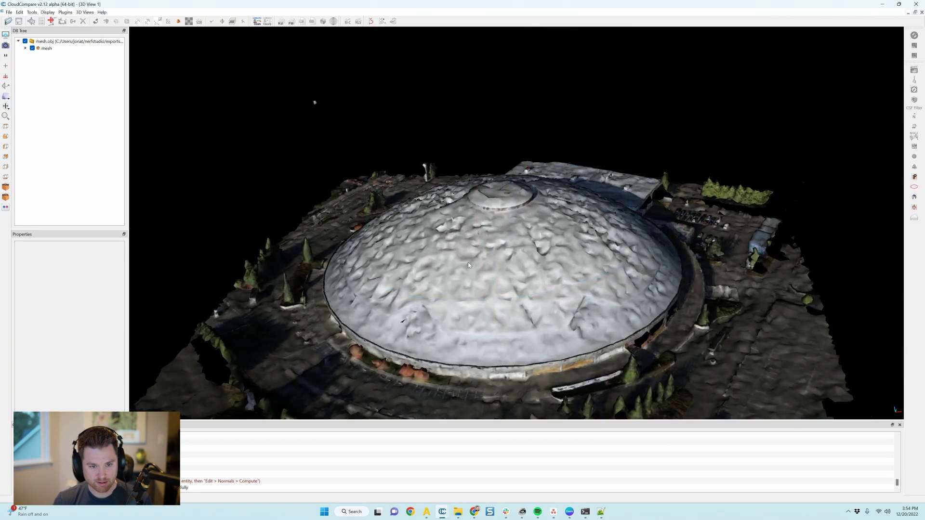
{"action": "left_click", "coordinate": [77, 49]}
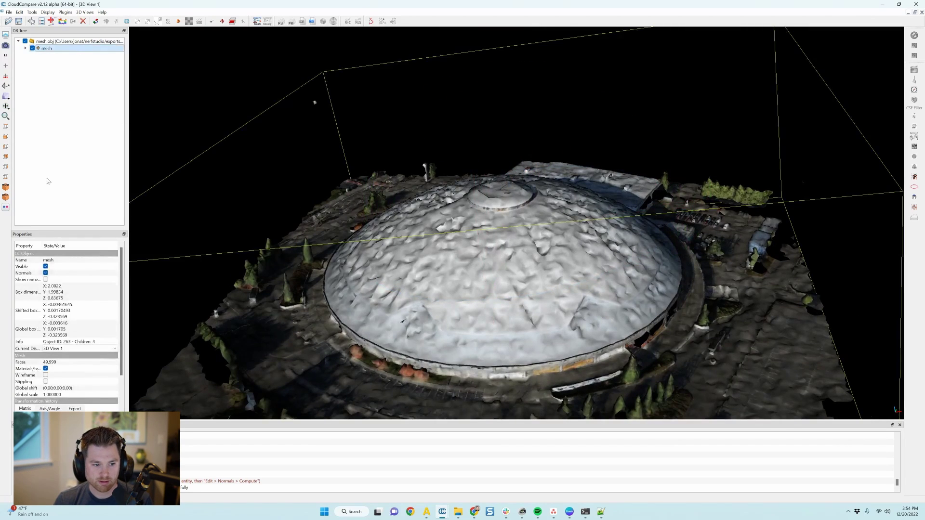
{"action": "left_click", "coordinate": [46, 273]}
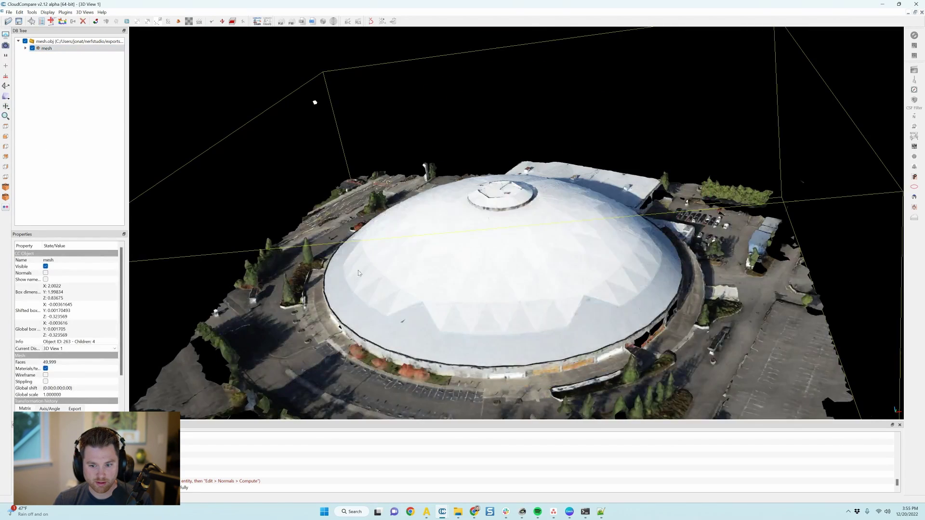
{"action": "left_click_drag", "start_coordinate": [359, 273], "coordinate": [426, 224]}
{"action": "scroll", "coordinate": [554, 295], "scroll_direction": "up", "scroll_amount": 6}
{"action": "scroll", "coordinate": [549, 284], "scroll_direction": "down", "scroll_amount": 5}
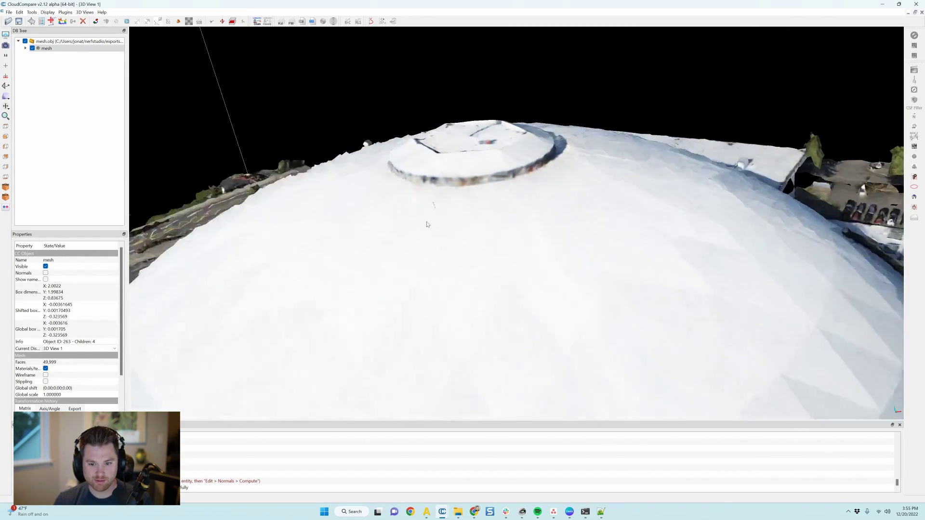
{"action": "scroll", "coordinate": [426, 224], "scroll_direction": "down", "scroll_amount": 5}
Zoom out to the whole dome and tick Normals back on
{"action": "left_click_drag", "start_coordinate": [215, 55], "coordinate": [367, 212]}
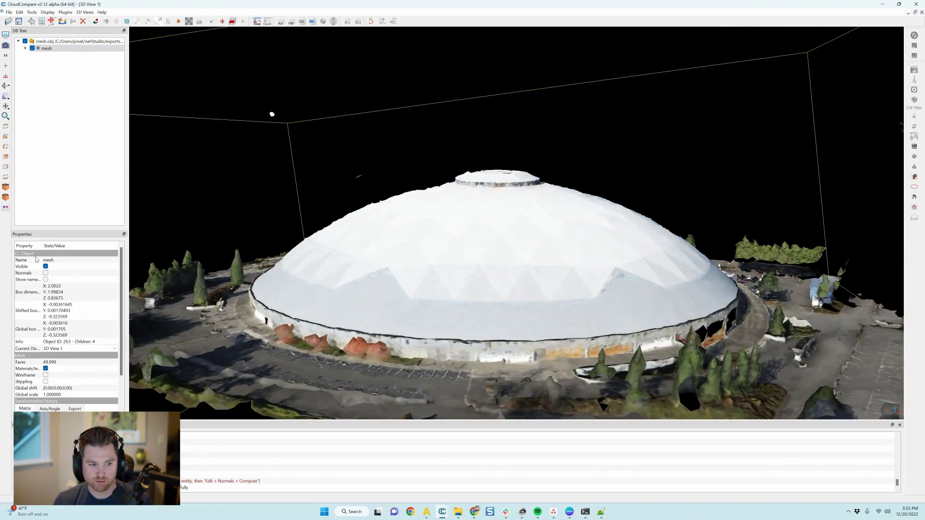
{"action": "left_click", "coordinate": [46, 272]}
{"action": "mouse_move", "coordinate": [298, 207]}
{"action": "left_mouse_down"}
{"action": "mouse_move", "coordinate": [576, 293]}
{"action": "mouse_move", "coordinate": [569, 366]}
{"action": "mouse_move", "coordinate": [540, 295]}
{"action": "mouse_move", "coordinate": [590, 187]}
{"action": "mouse_move", "coordinate": [771, 207]}
{"action": "mouse_move", "coordinate": [739, 219]}
{"action": "mouse_move", "coordinate": [751, 231]}
{"action": "mouse_move", "coordinate": [516, 240]}
{"action": "mouse_move", "coordinate": [600, 153]}
{"action": "mouse_move", "coordinate": [641, 270]}
{"action": "mouse_move", "coordinate": [636, 262]}
{"action": "mouse_move", "coordinate": [588, 273]}
{"action": "mouse_move", "coordinate": [607, 297]}
{"action": "mouse_move", "coordinate": [568, 309]}
{"action": "mouse_move", "coordinate": [531, 306]}
{"action": "mouse_move", "coordinate": [809, 266]}
{"action": "left_mouse_up"}
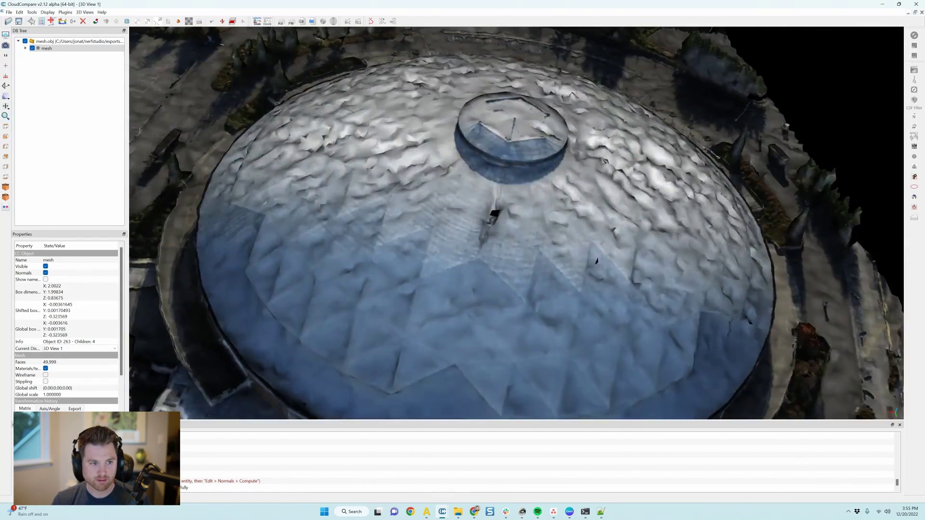
Quit CloudCompare and reopen it with poisson_mesh.ply, accepting the default PLY field mapping
{"action": "left_click", "coordinate": [910, 5]}
{"action": "key", "text": "Return"}
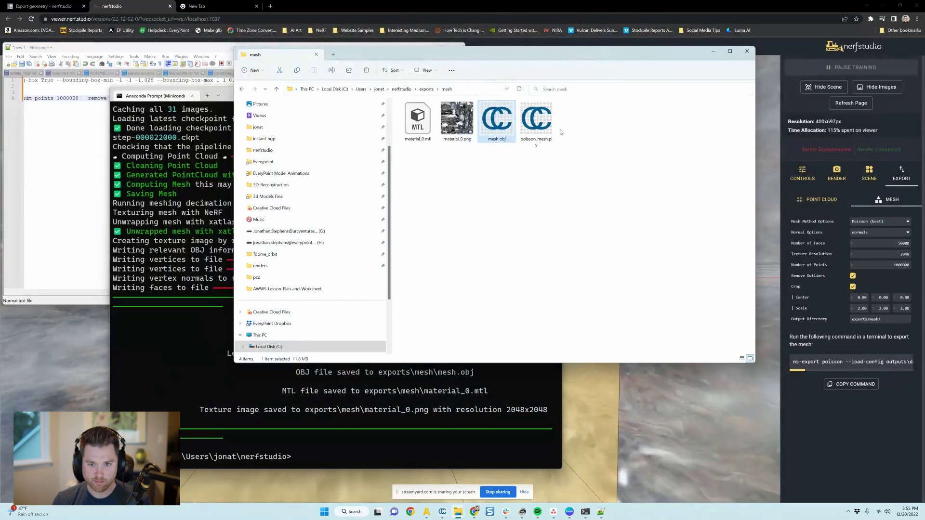
{"action": "left_click", "coordinate": [533, 127]}
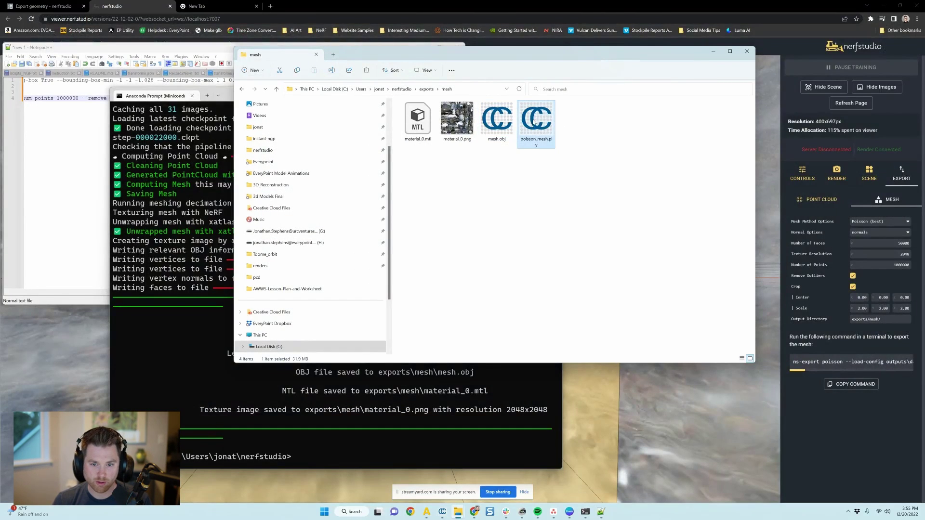
{"action": "double_click", "coordinate": [534, 120]}
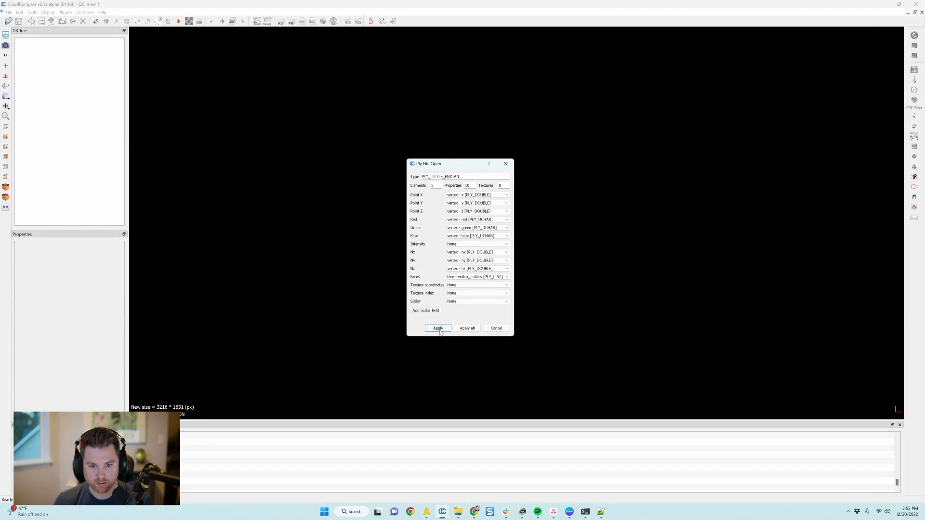
{"action": "left_click", "coordinate": [438, 329]}
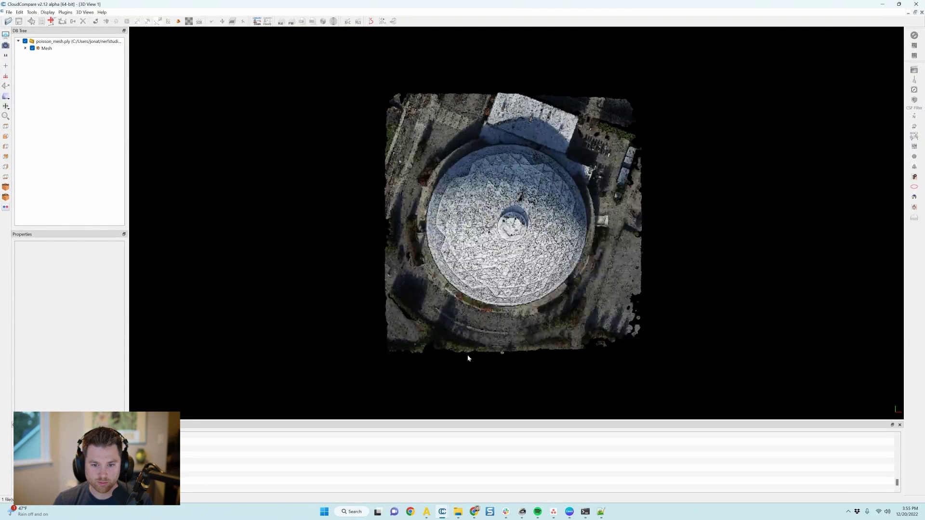
View the 865,431-face Poisson dome from a low side angle with normal shading turned off
{"action": "scroll", "coordinate": [468, 358], "scroll_direction": "up", "scroll_amount": 10}
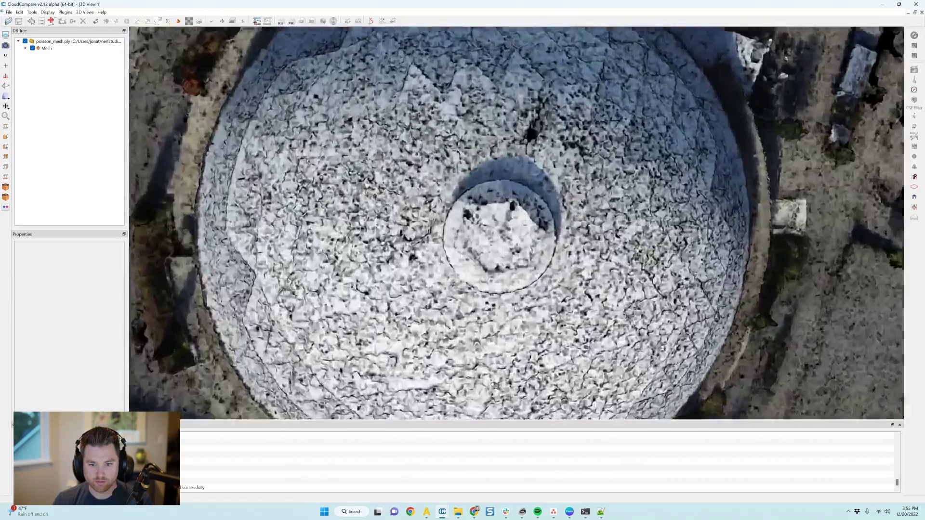
{"action": "left_click_drag", "start_coordinate": [468, 358], "coordinate": [470, 270]}
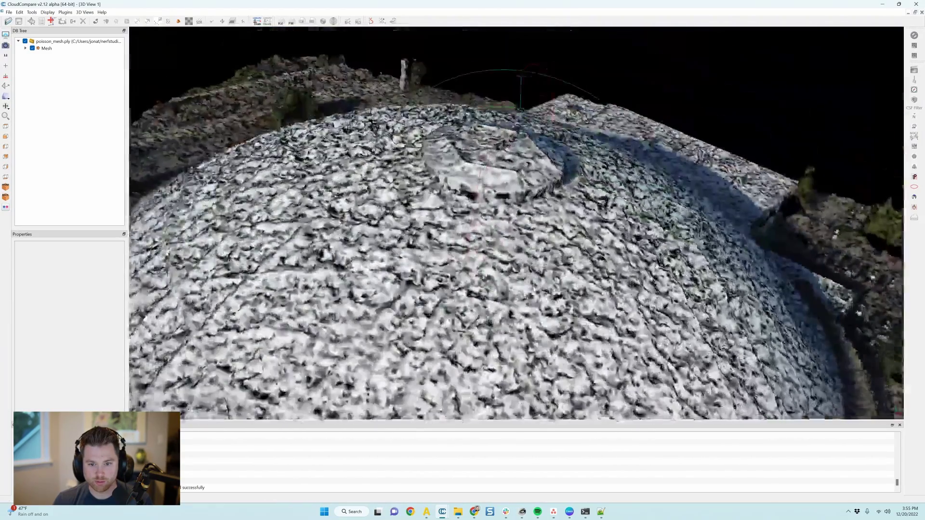
{"action": "scroll", "coordinate": [470, 270], "scroll_direction": "down", "scroll_amount": 8}
{"action": "left_click_drag", "start_coordinate": [244, 154], "coordinate": [621, 352]}
{"action": "scroll", "coordinate": [140, 209], "scroll_direction": "up", "scroll_amount": 3}
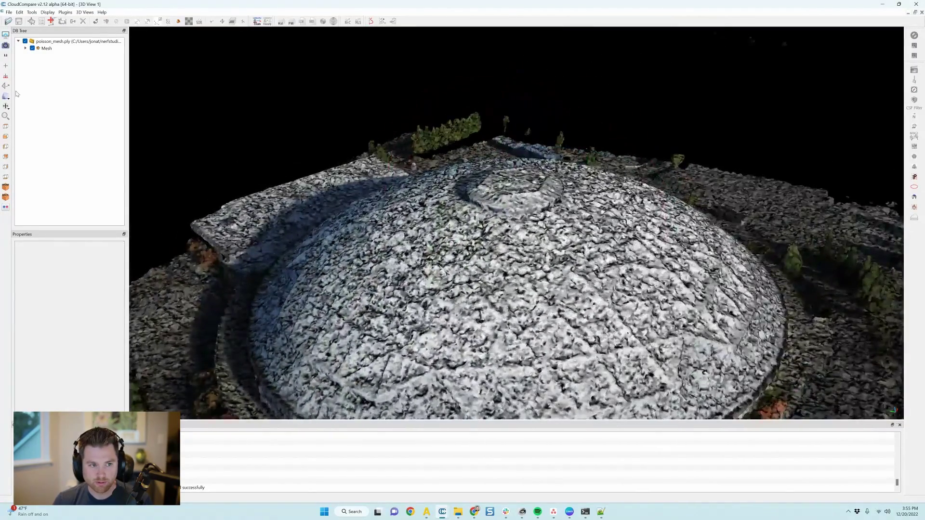
{"action": "left_click", "coordinate": [46, 49]}
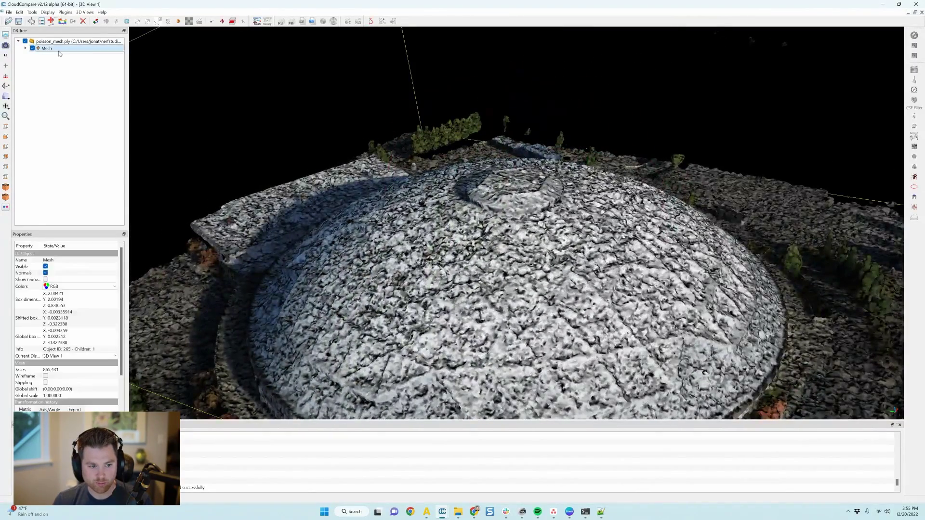
{"action": "left_click", "coordinate": [46, 273]}
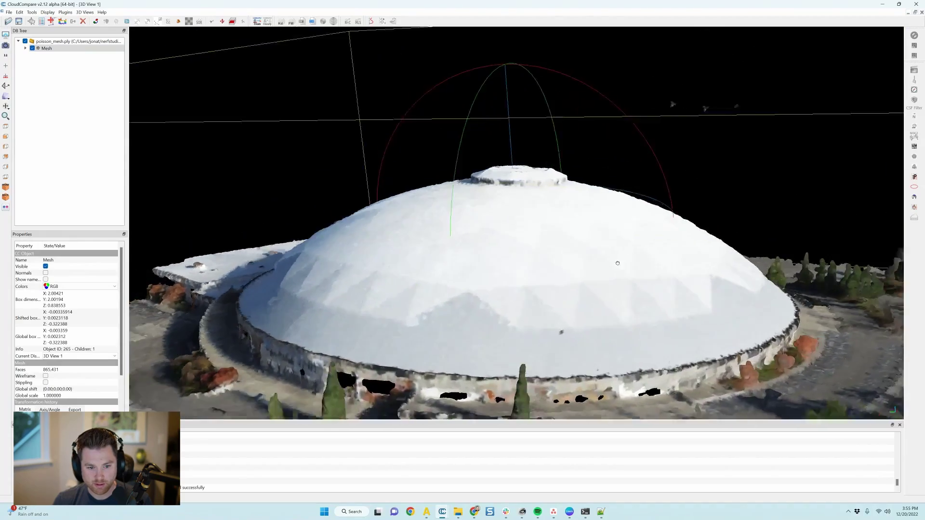